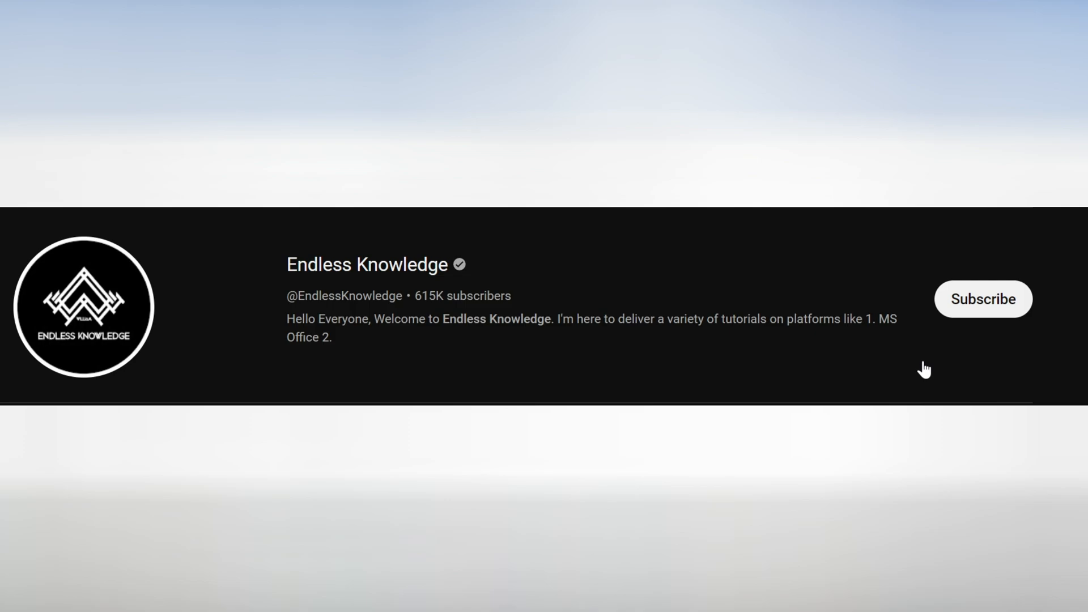
left_click(956, 318)
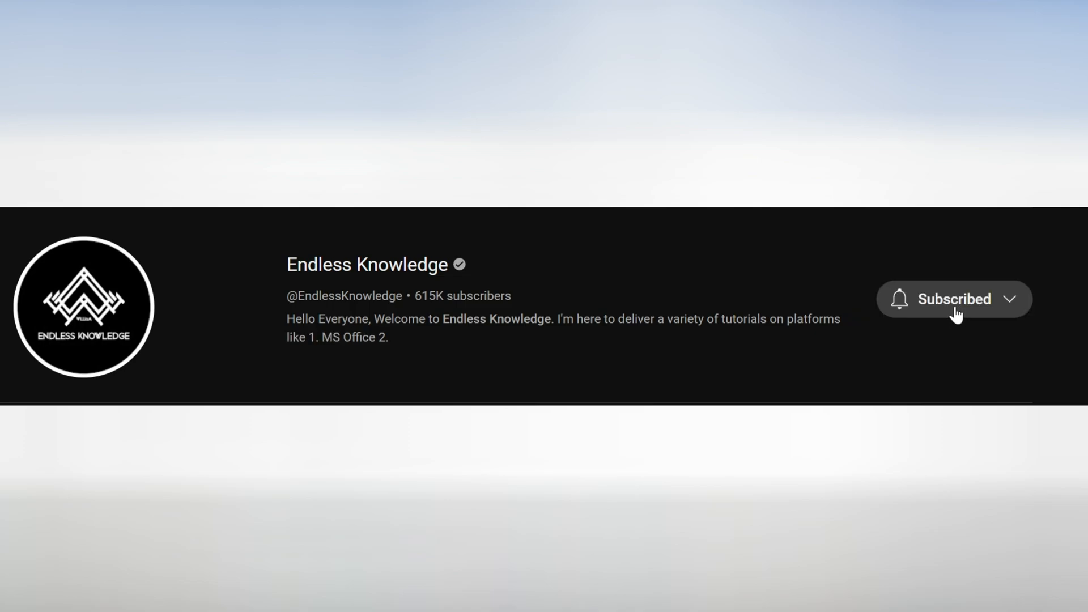
left_click(899, 301)
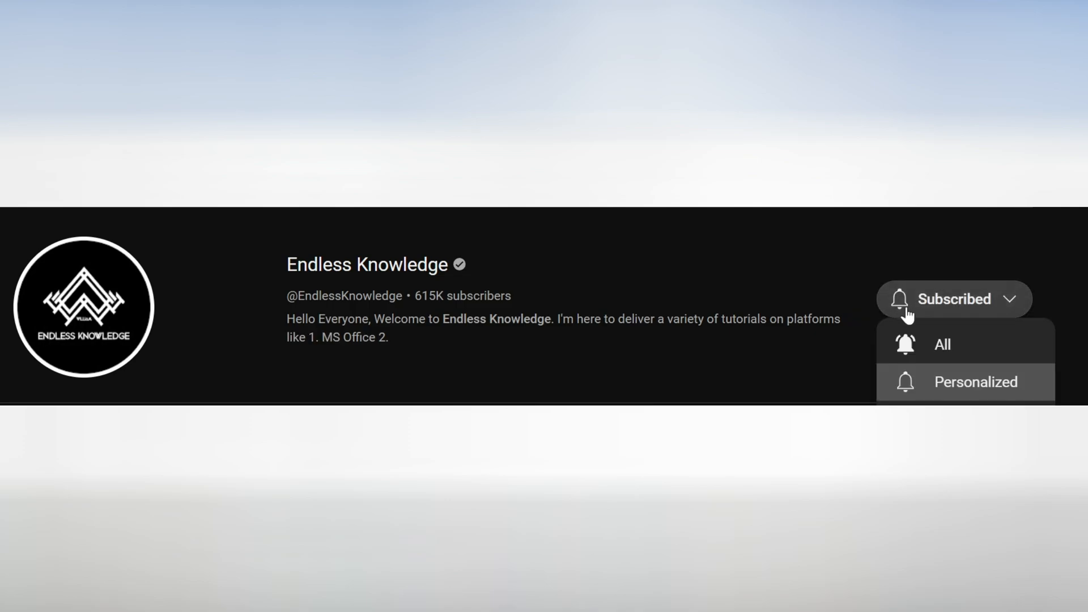
left_click(965, 351)
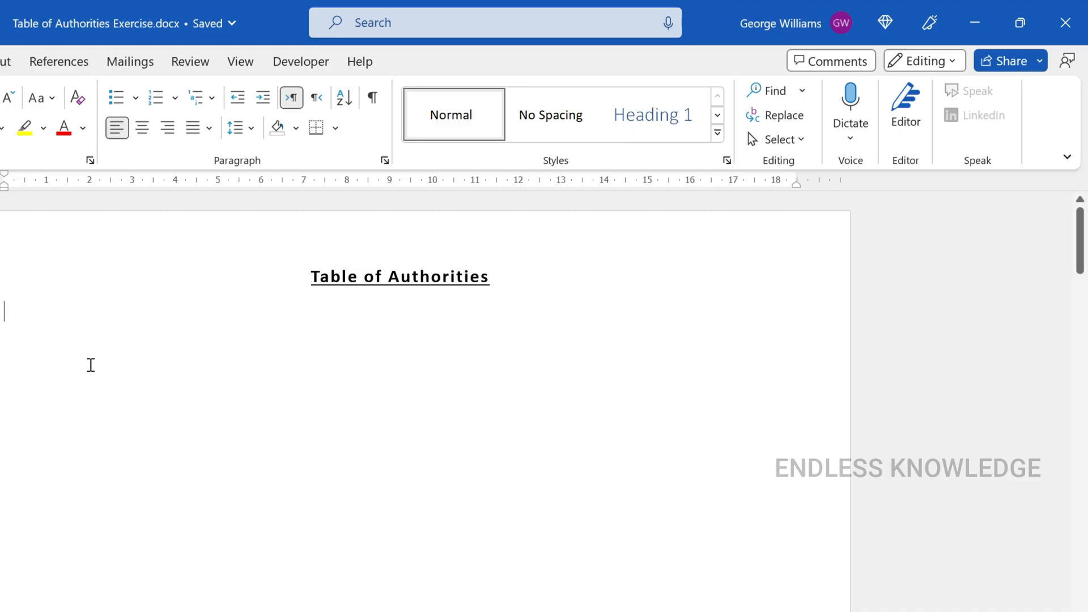
Try to insert a table of authorities covering all categories below the Table of Authorities title
left_click(59, 61)
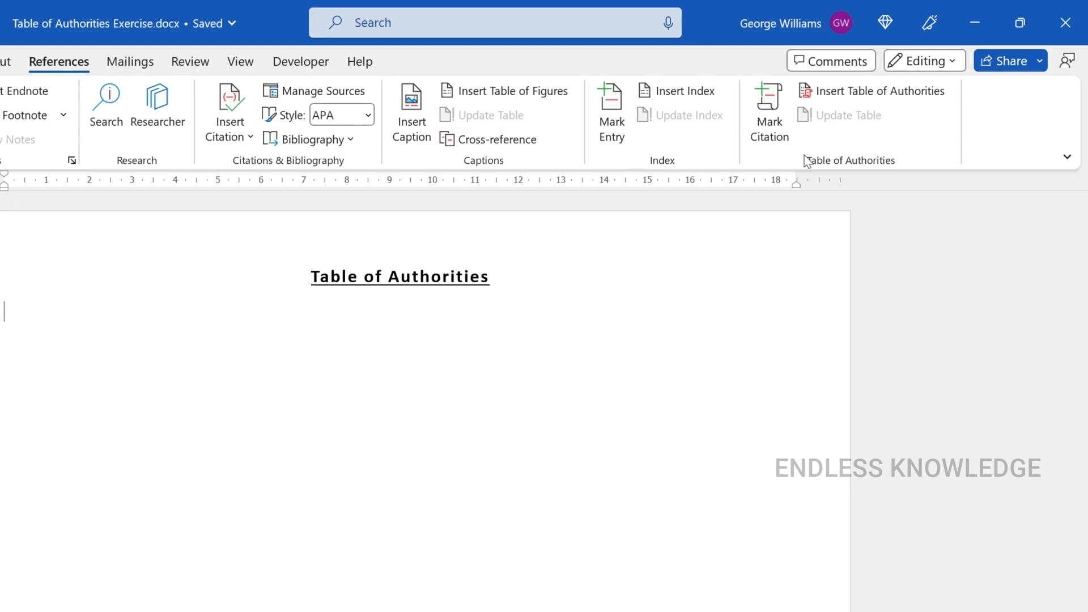
left_click(904, 99)
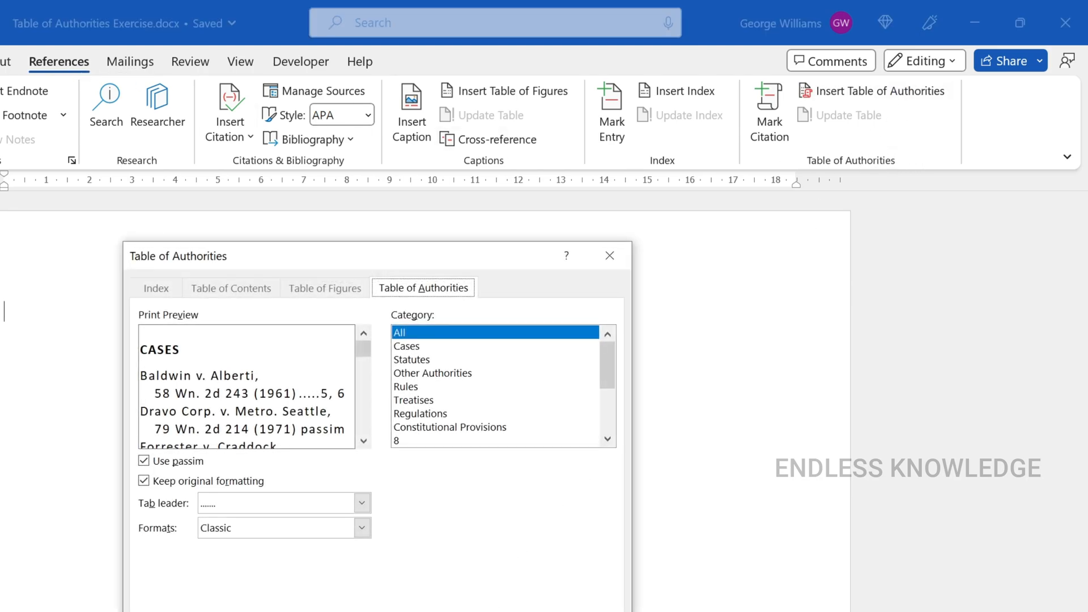
left_click(505, 611)
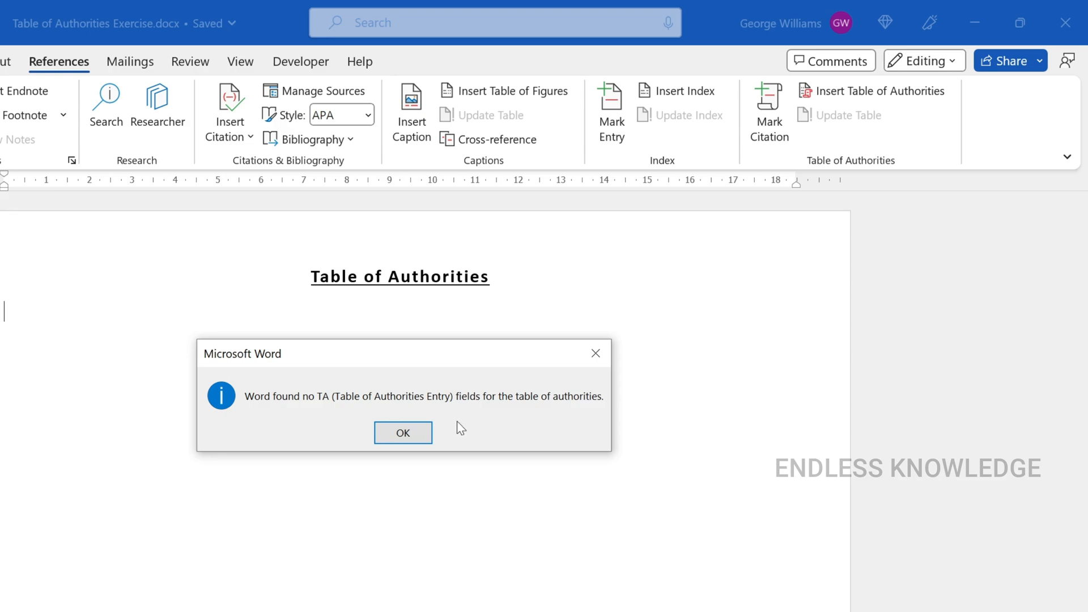
left_click(403, 433)
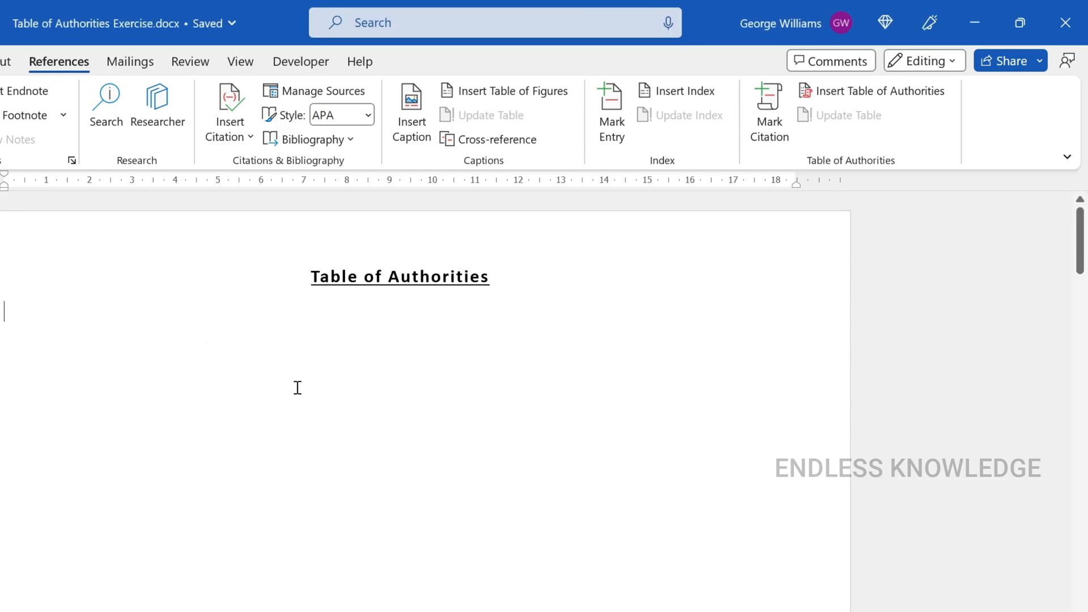
Read through the Introduction and Key Cases sections, looking for legal citations in the text
scroll(260, 385, "down", 3)
scroll(260, 385, "down", 5)
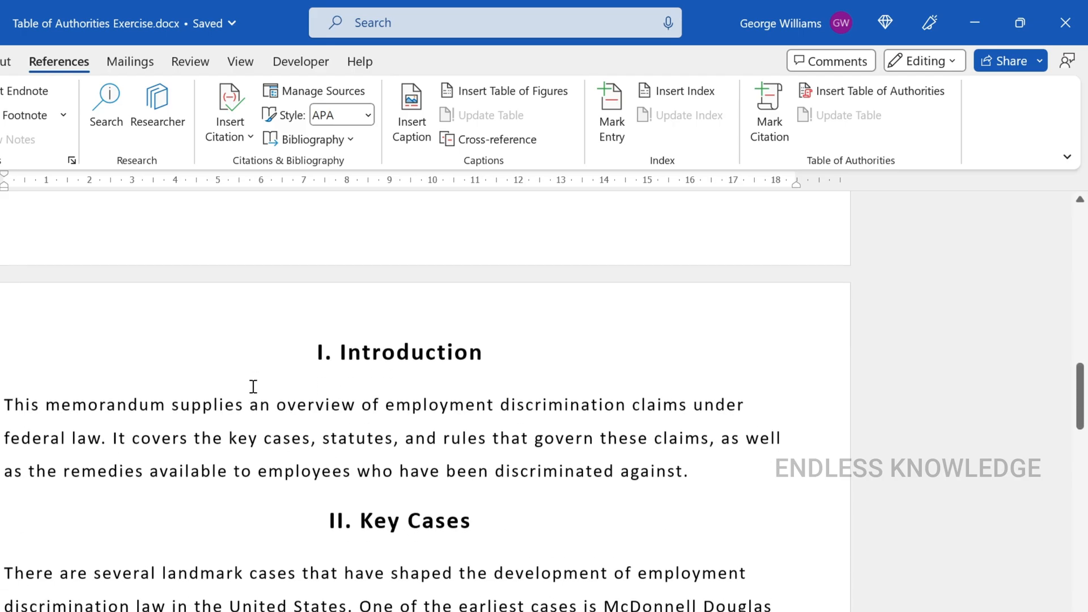
scroll(252, 390, "down", 1)
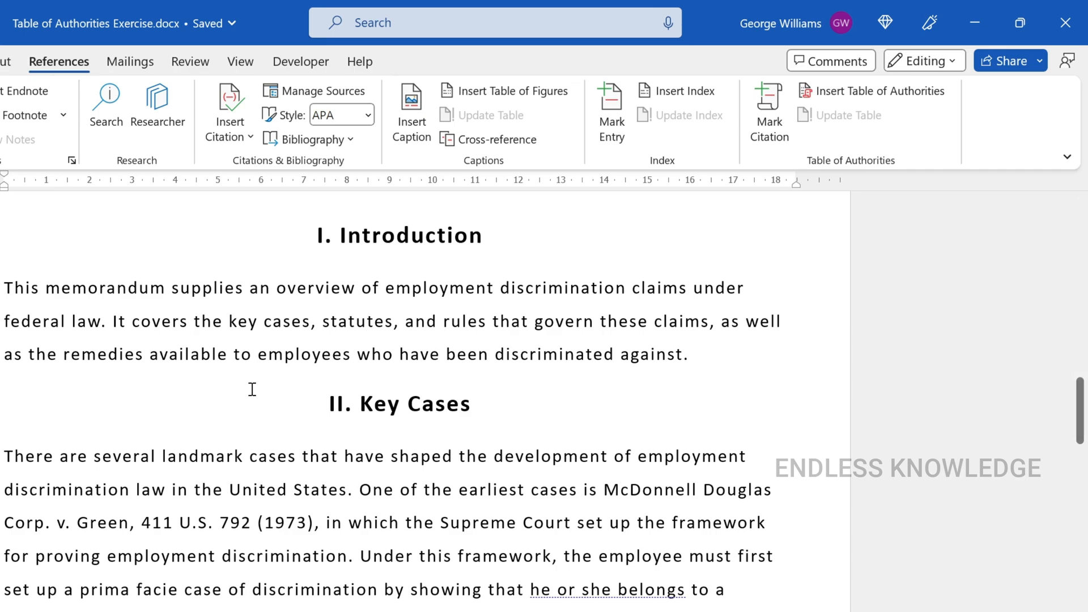
scroll(322, 479, "down", 2)
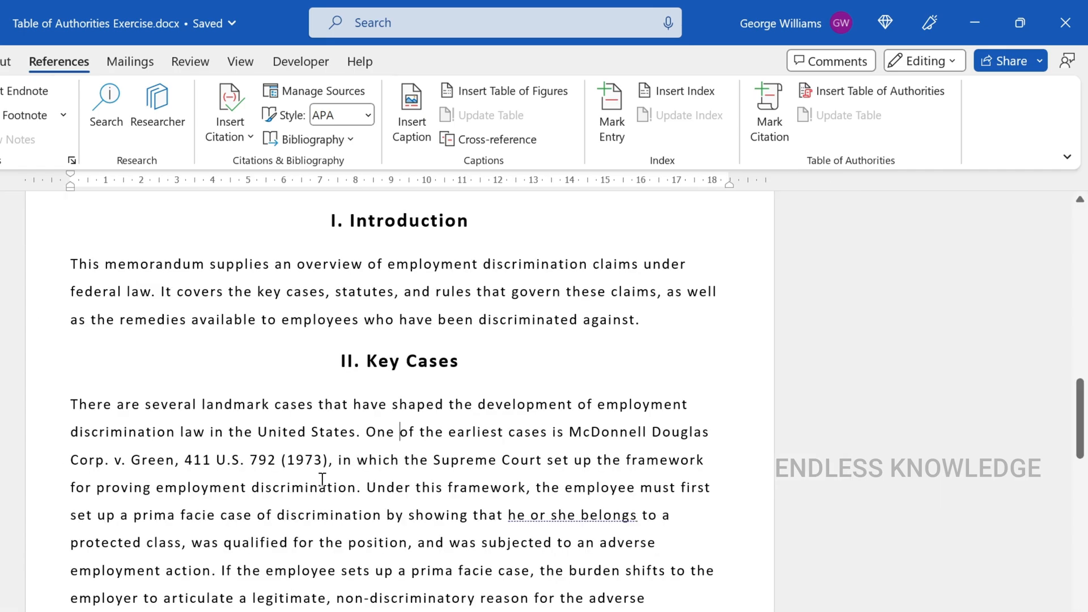
left_click_drag(334, 224, 547, 601)
left_click(405, 506)
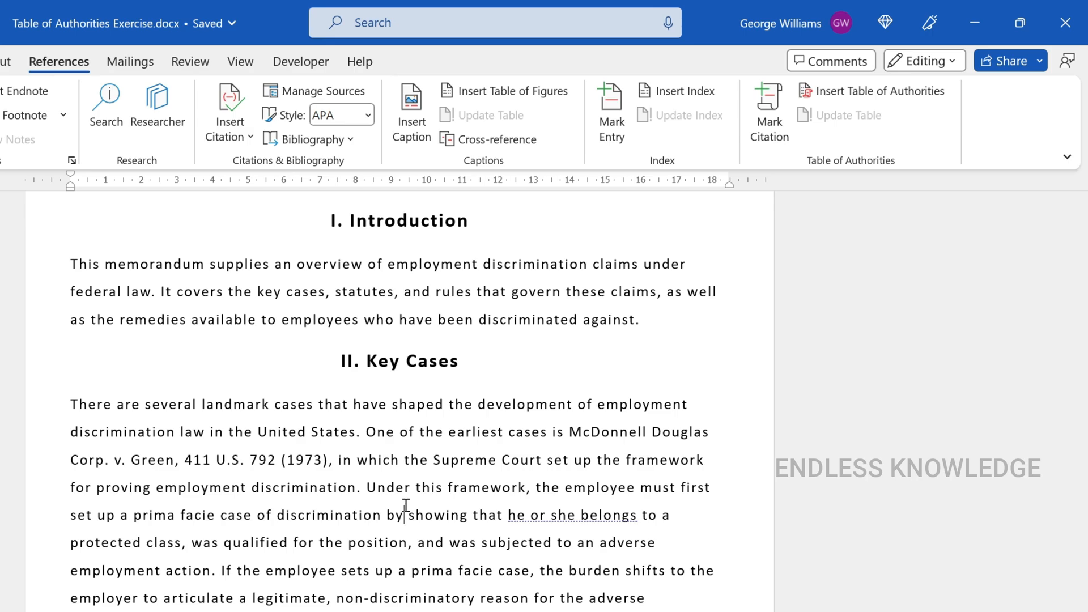
key("Up")
scroll(236, 437, "down", 2)
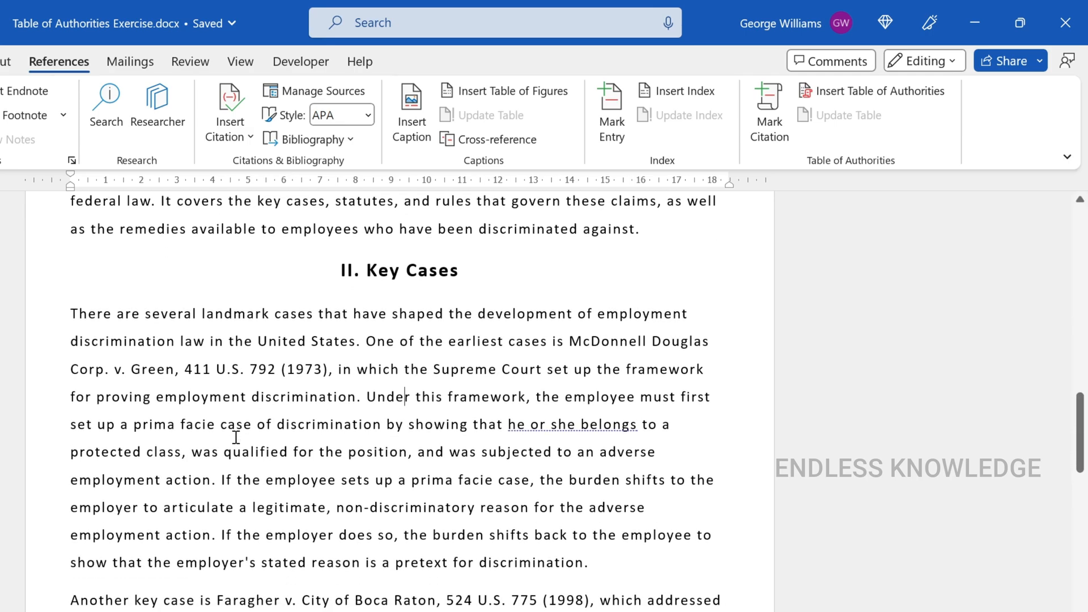
left_click_drag(68, 324, 324, 332)
left_click(247, 329)
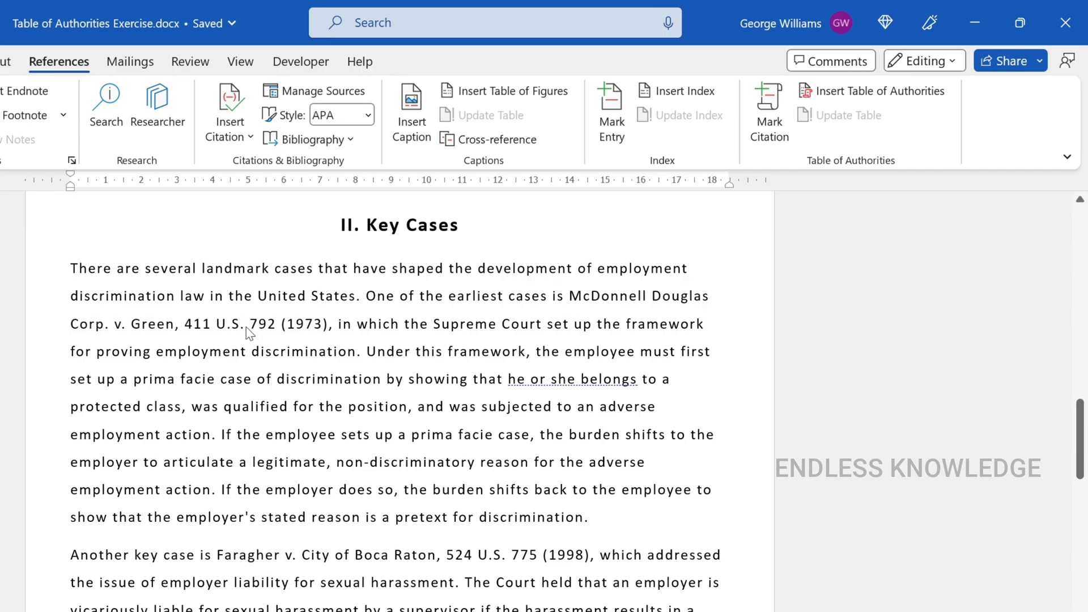
Look over the Key Statutes and Key Rules sections for citations, and return to Key Cases
scroll(352, 384, "down", 11)
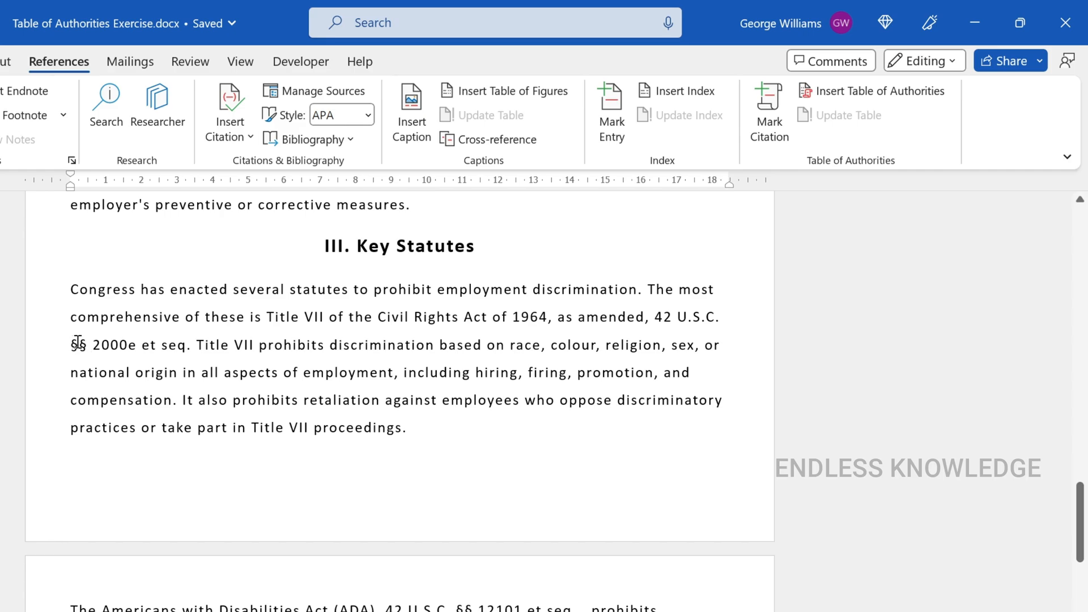
scroll(204, 365, "down", 10)
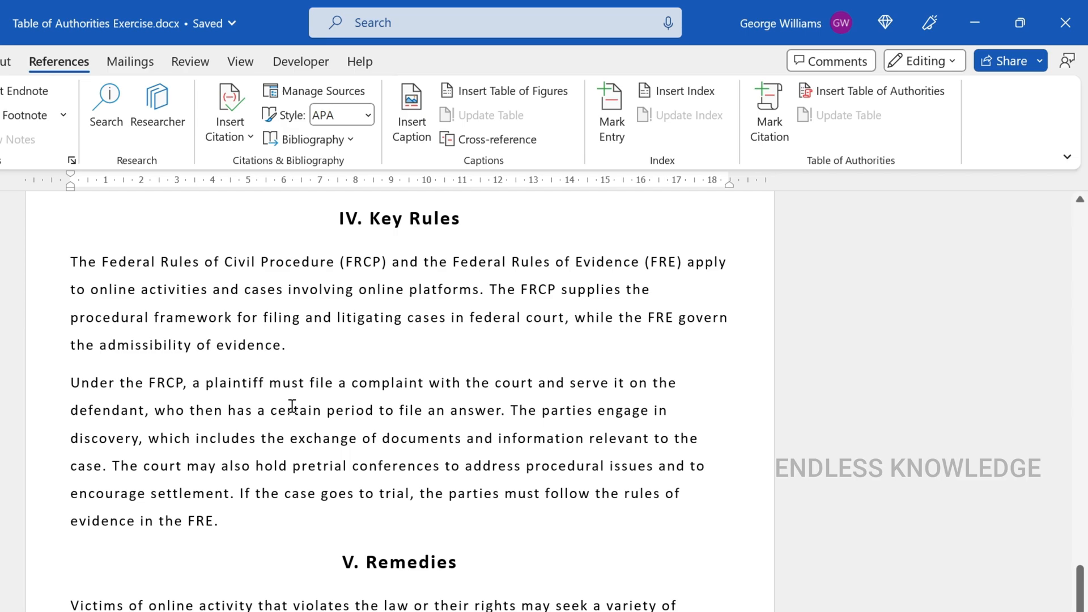
scroll(292, 406, "up", 8)
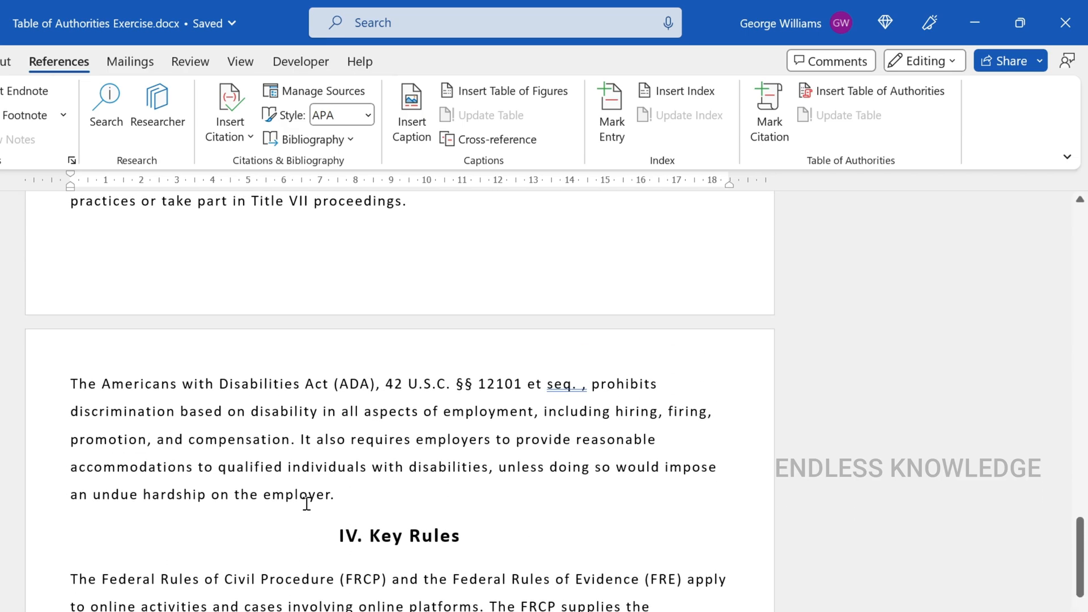
scroll(306, 504, "up", 6)
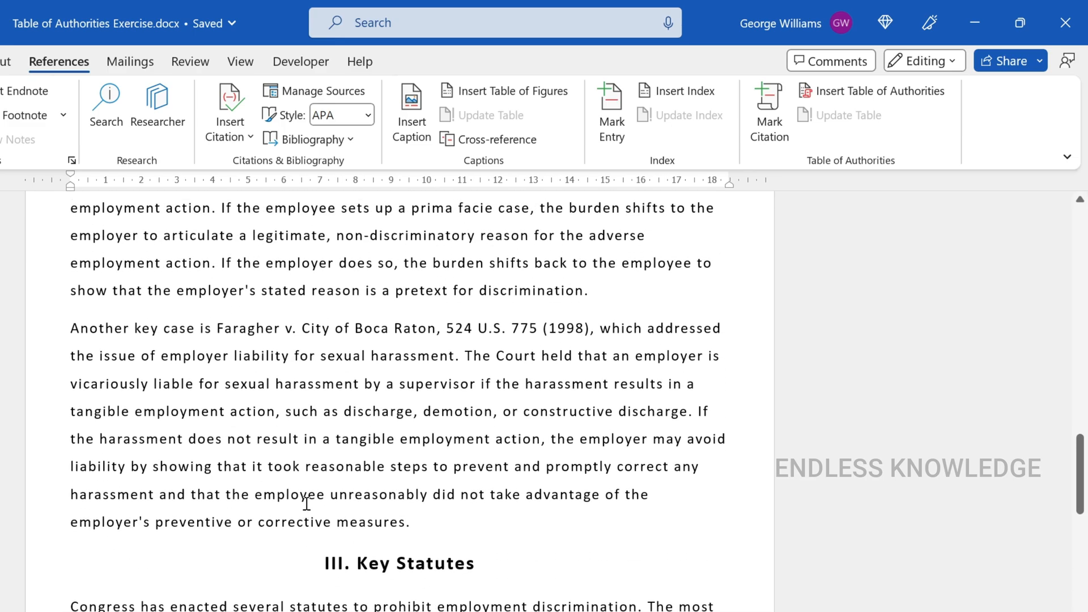
scroll(306, 503, "up", 2)
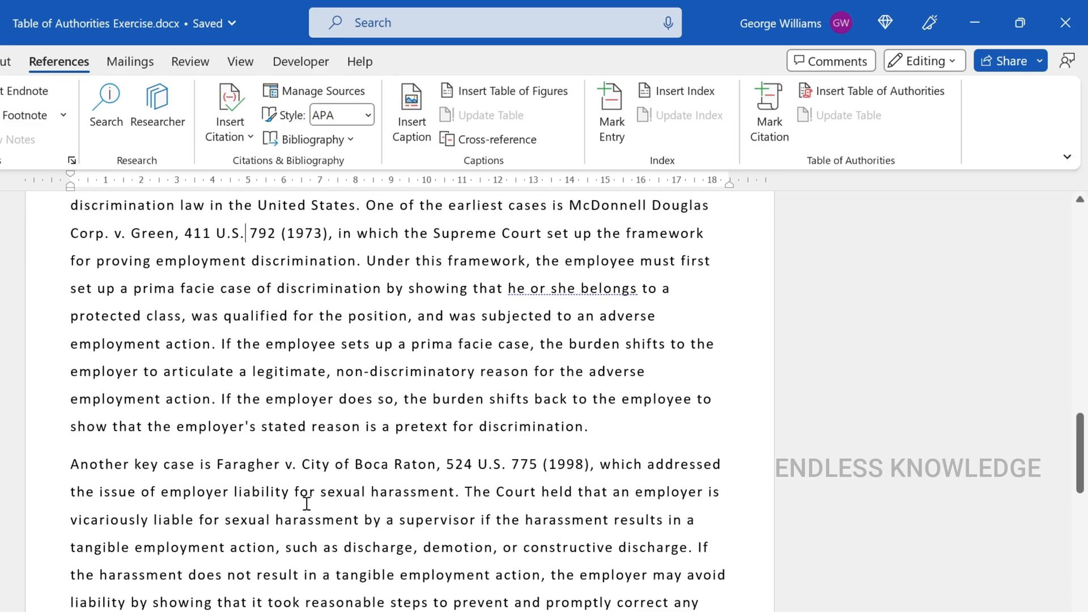
scroll(306, 504, "up", 2)
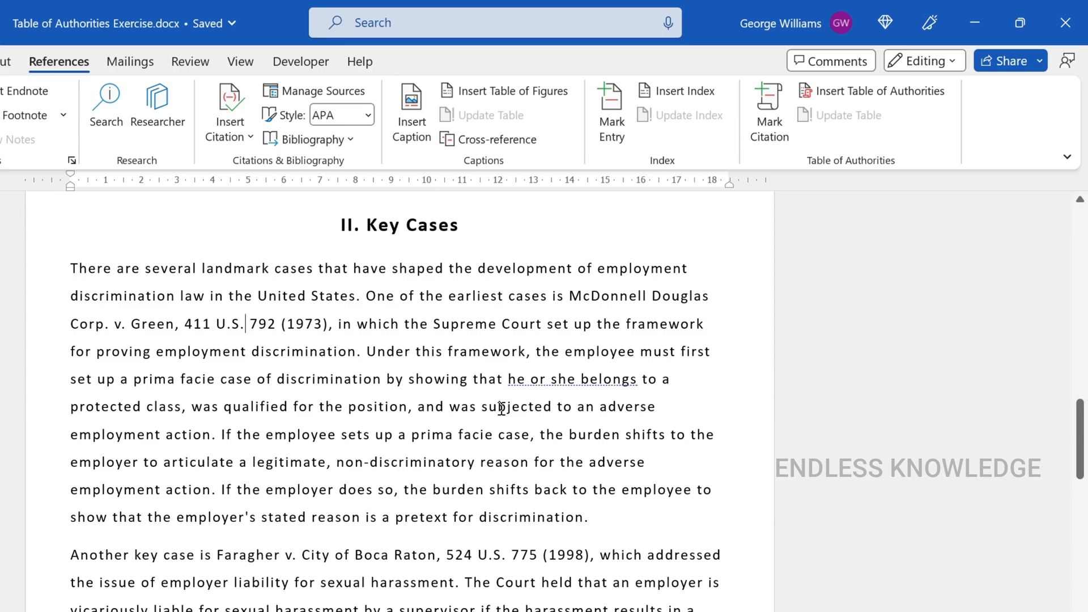
Examine the McDonnell Douglas Corp. v. Green case citation in the first Key Cases paragraph
scroll(501, 489, "up", 8)
scroll(501, 491, "down", 5)
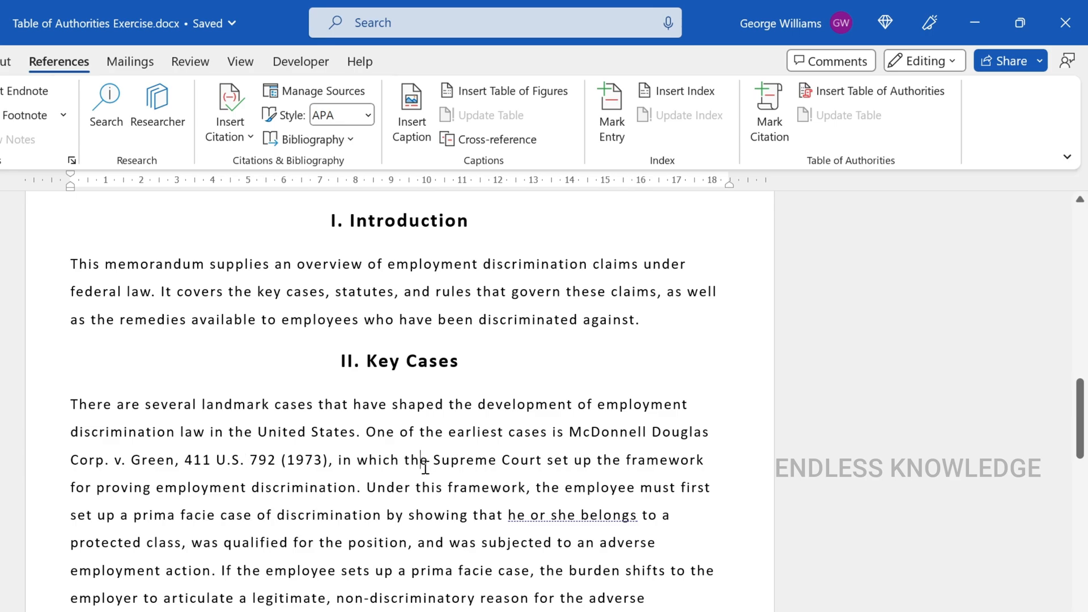
scroll(426, 468, "down", 2)
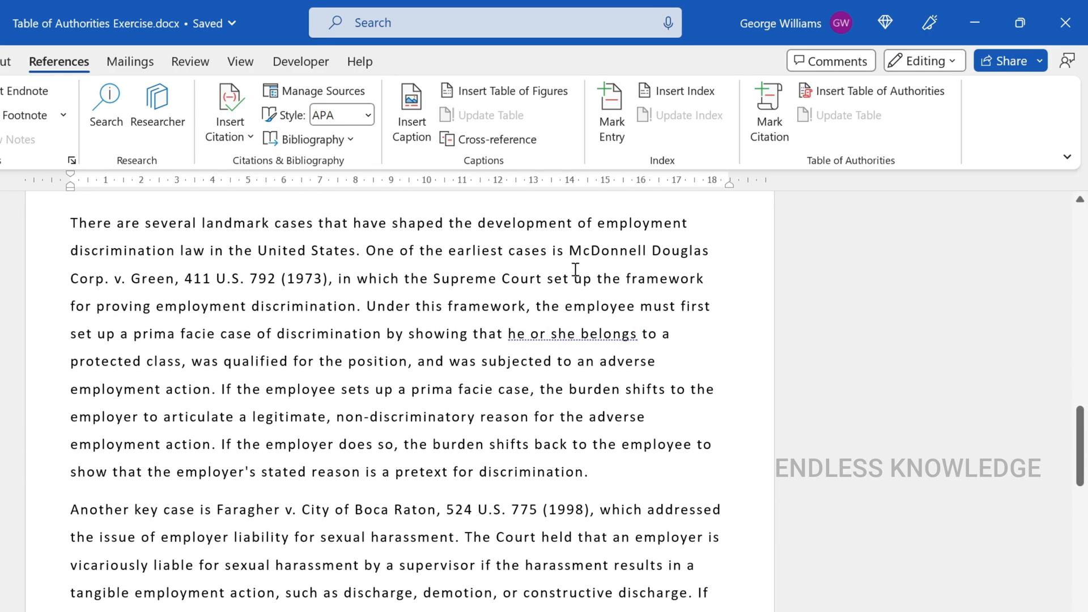
left_click_drag(569, 249, 330, 278)
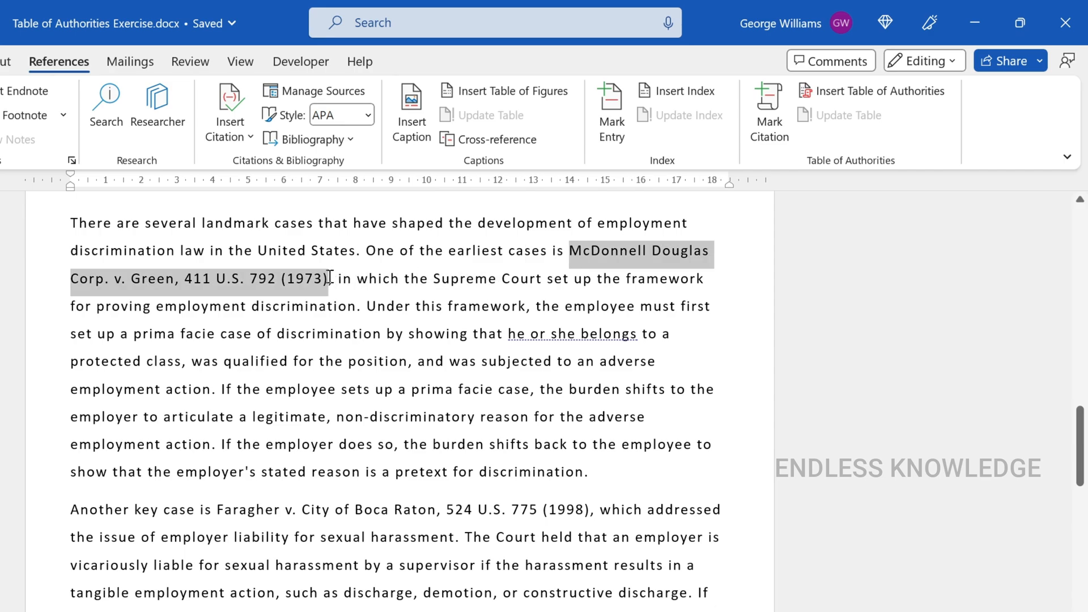
left_click(359, 307)
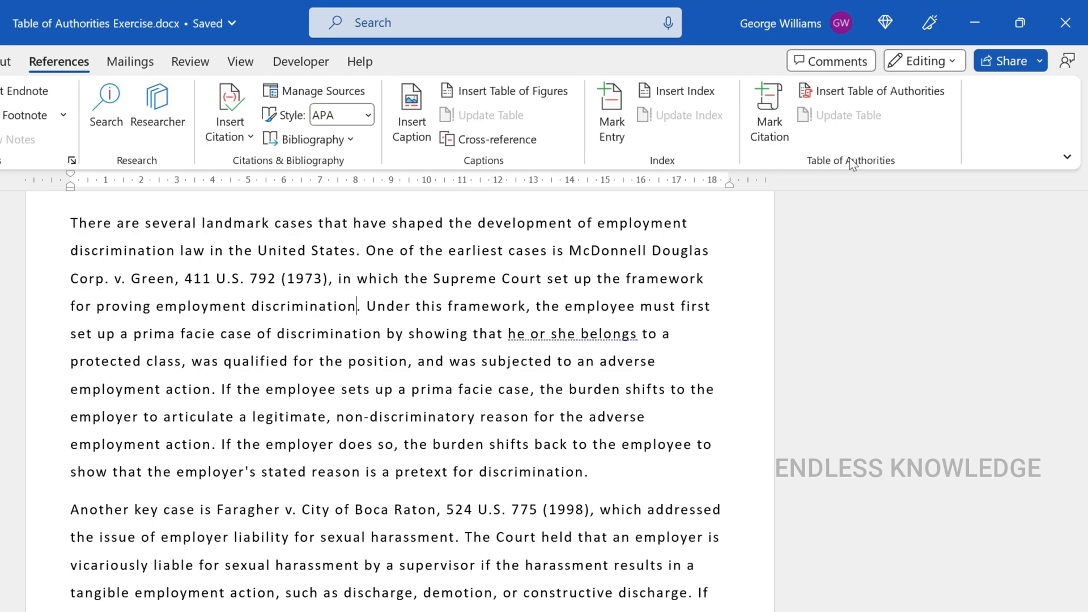
Start marking a citation and load "McDonnell Douglas Corp. v. Green, 411 U.S. 792 (1973)" from the first Key Cases paragraph as its text
left_click(785, 143)
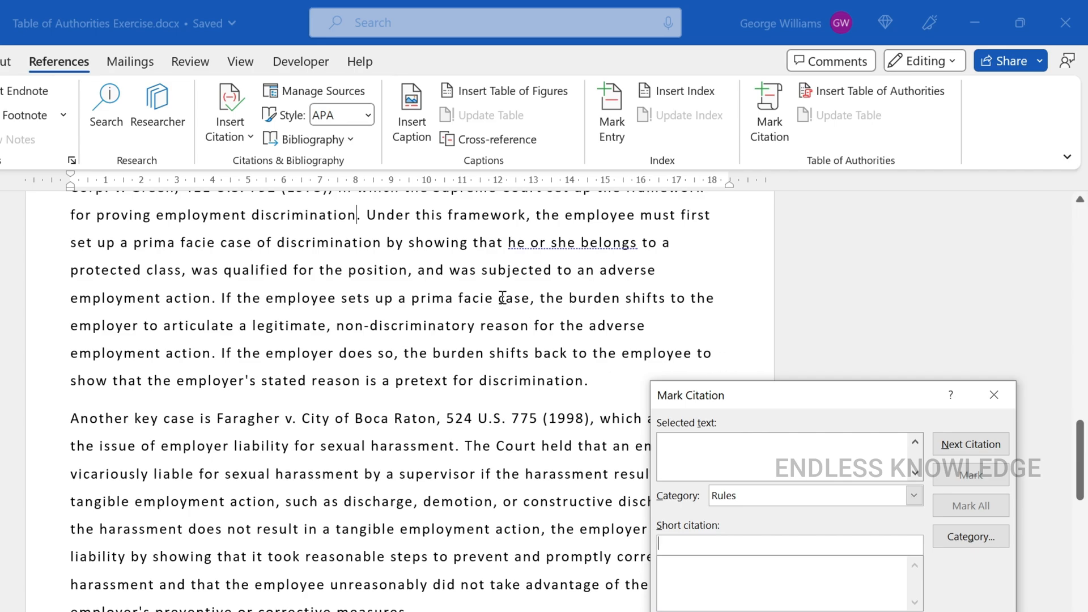
scroll(453, 271, "up", 2)
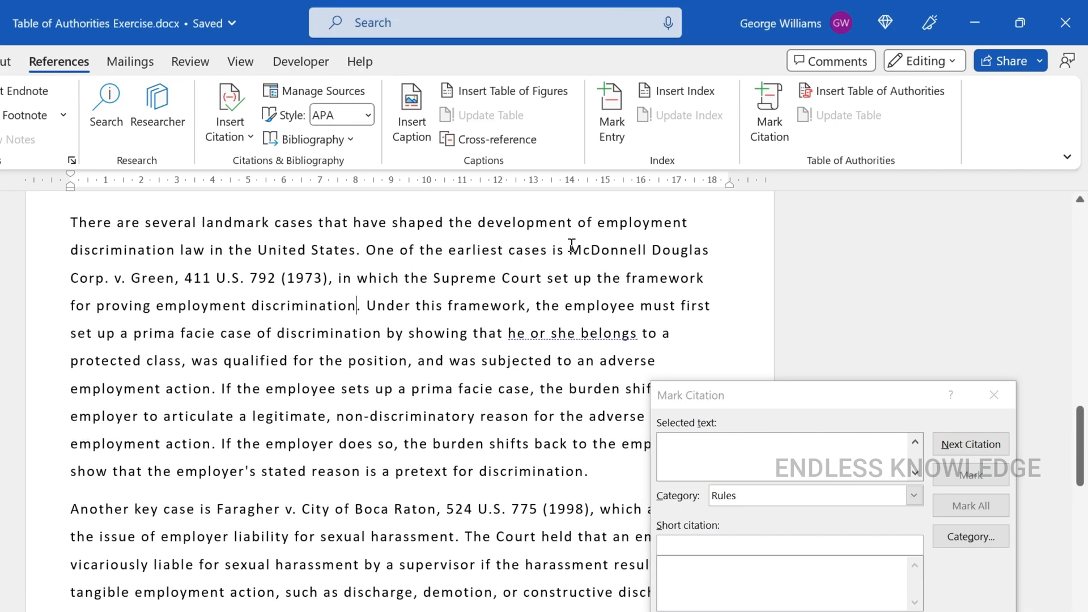
left_click_drag(569, 250, 329, 281)
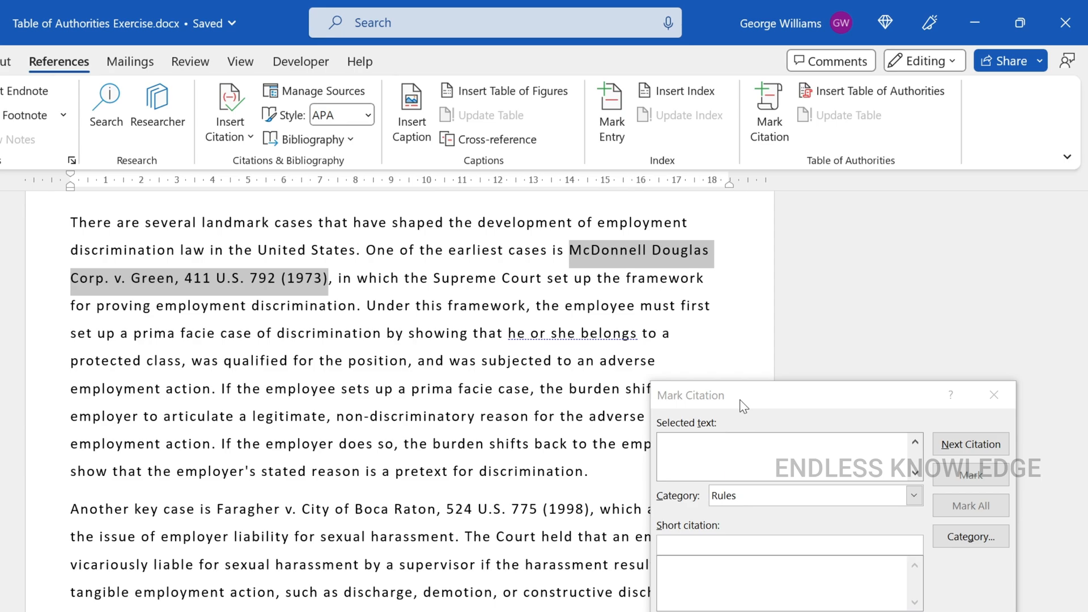
left_click_drag(744, 407, 671, 335)
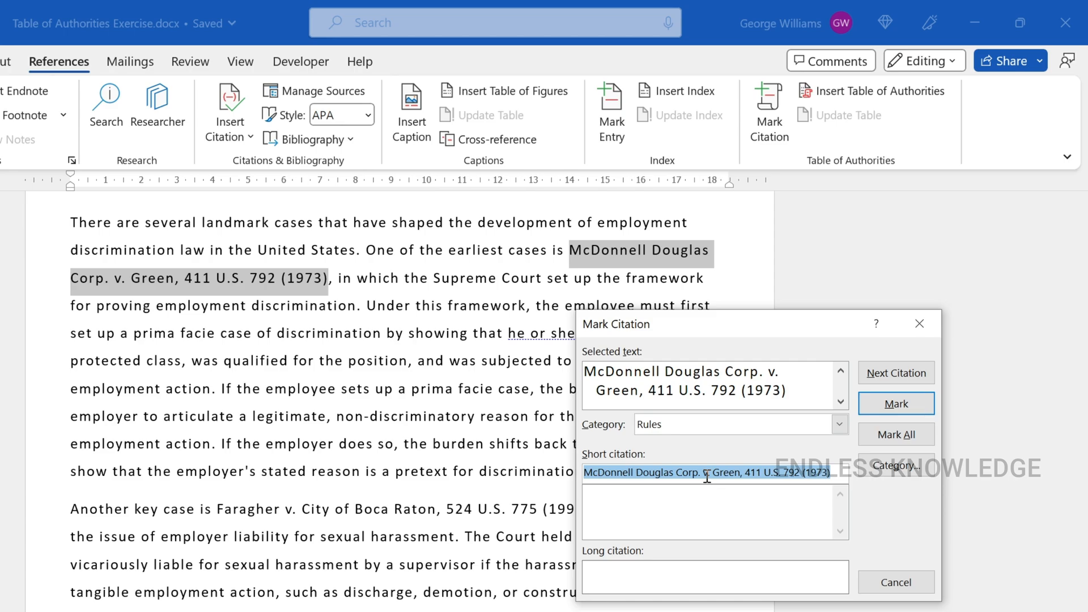
Mark the citation under the Cases category with the short citation "McDonnell Douglas, 411 U.S. 792 (1973)"
left_click(840, 425)
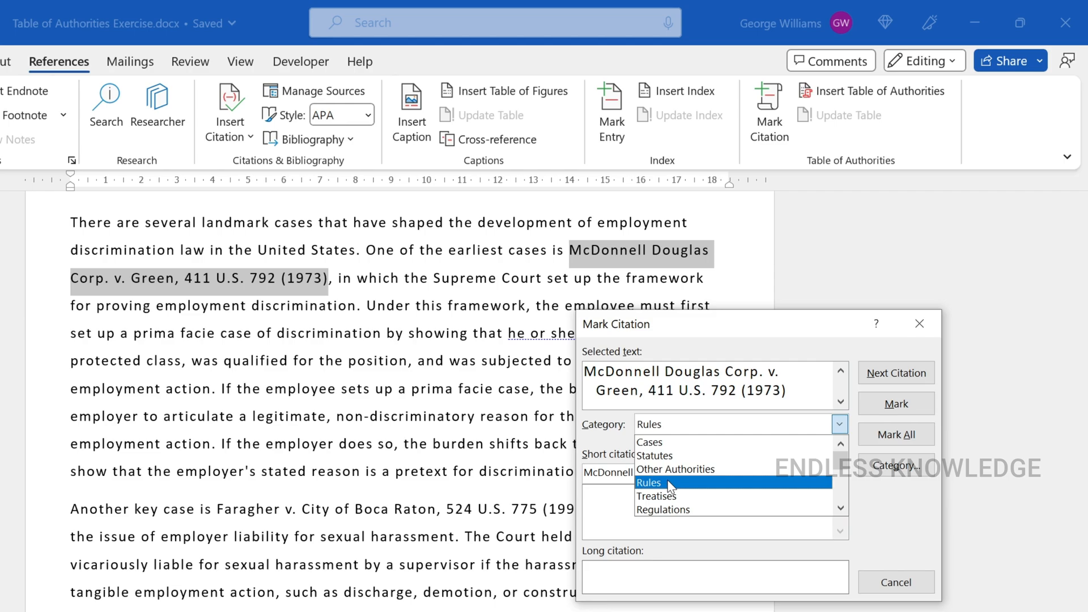
left_click(667, 443)
left_click(634, 473)
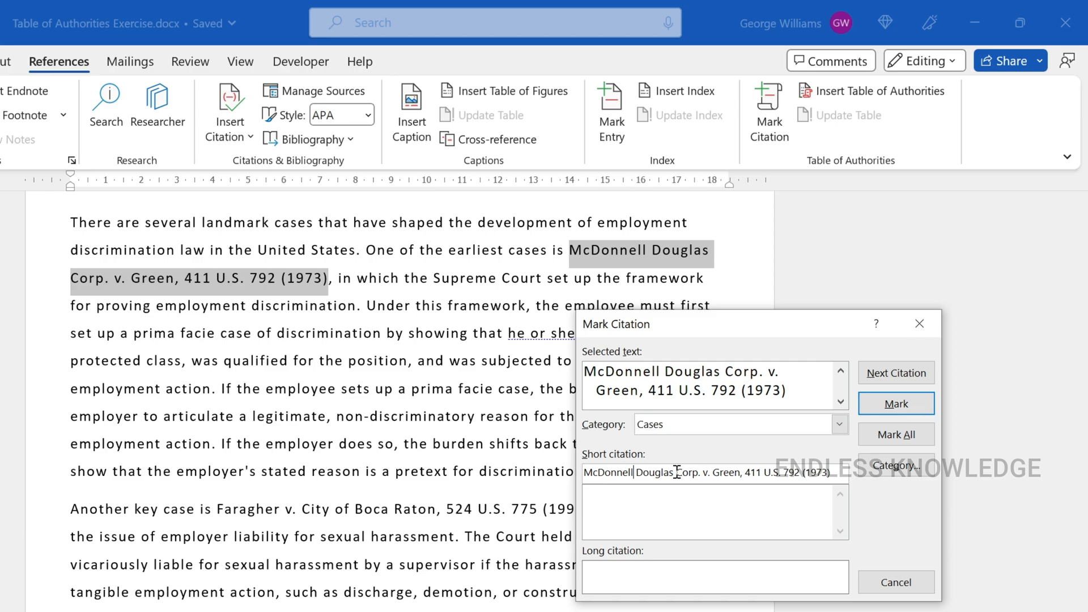
left_click_drag(675, 472, 741, 484)
key("BackSpace")
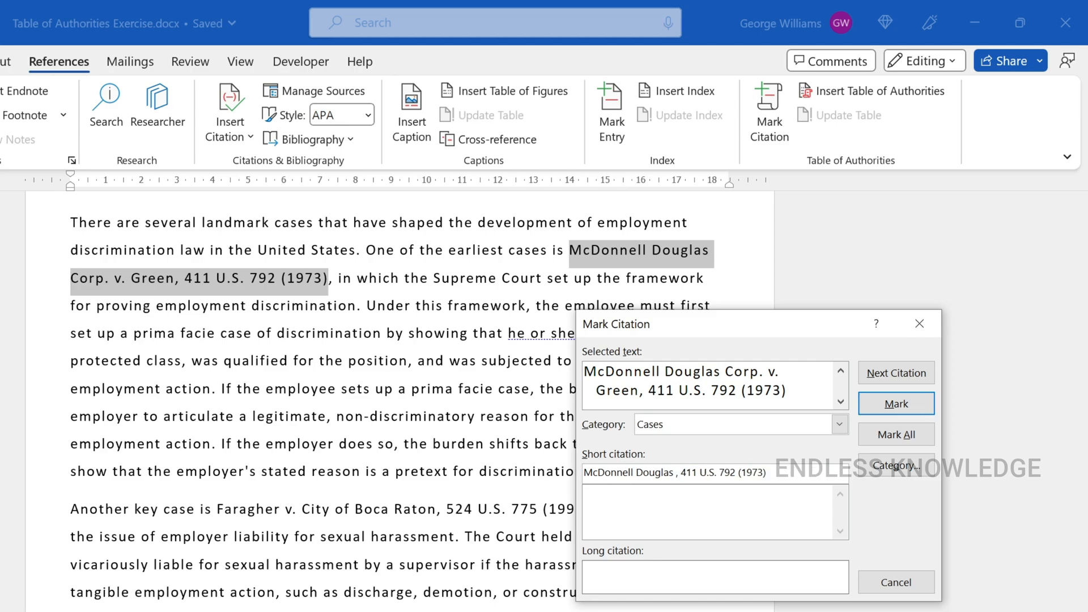
key("BackSpace")
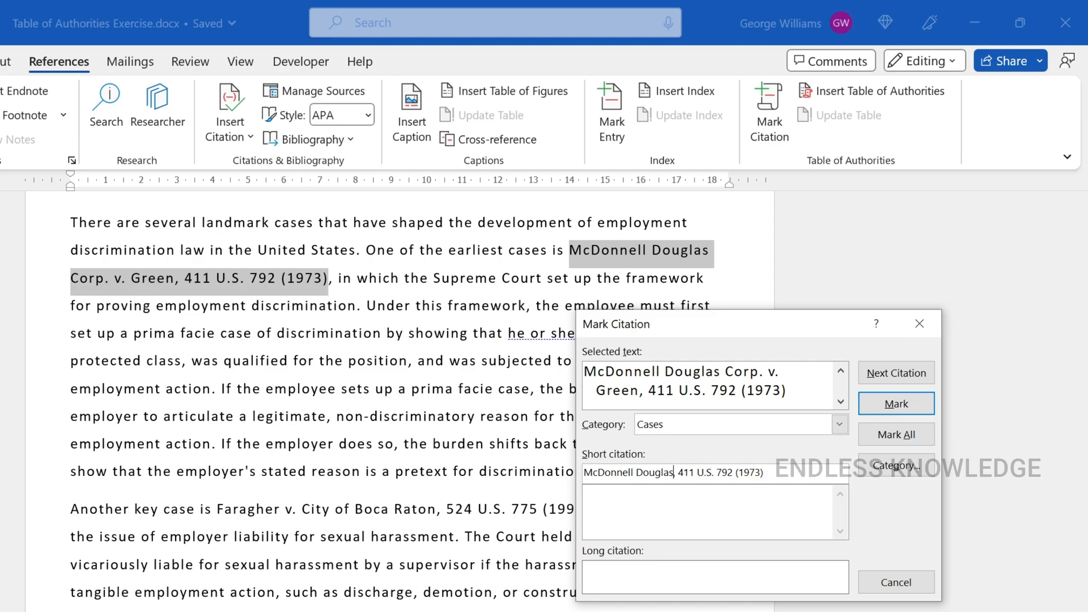
left_click(891, 406)
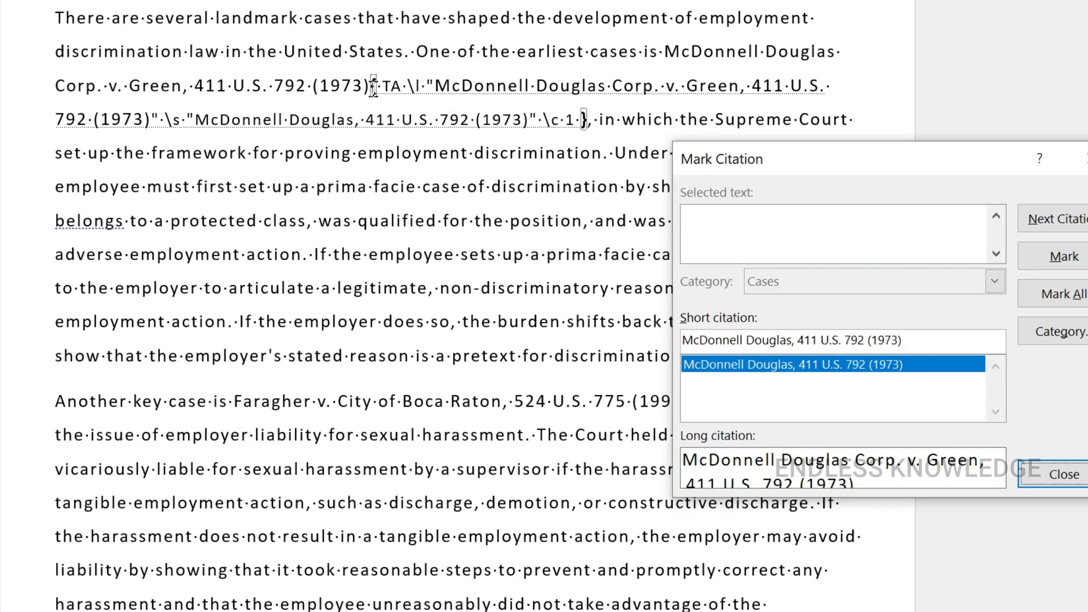
Examine the long citation, short citation and category parts of the TA field code after the marked case
left_click(449, 82)
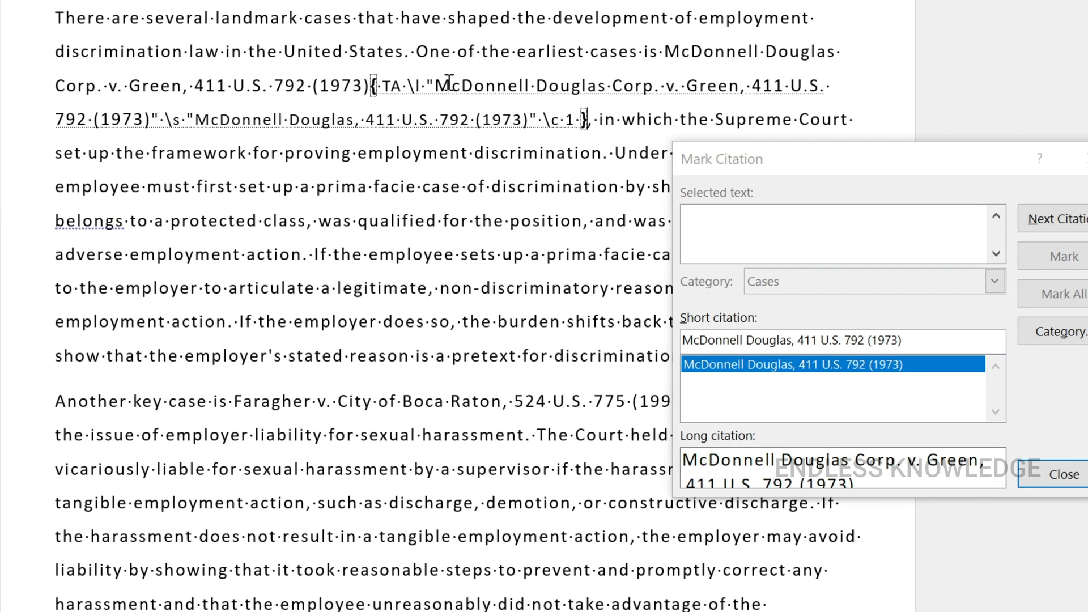
left_click_drag(741, 86, 578, 120)
left_click(212, 129)
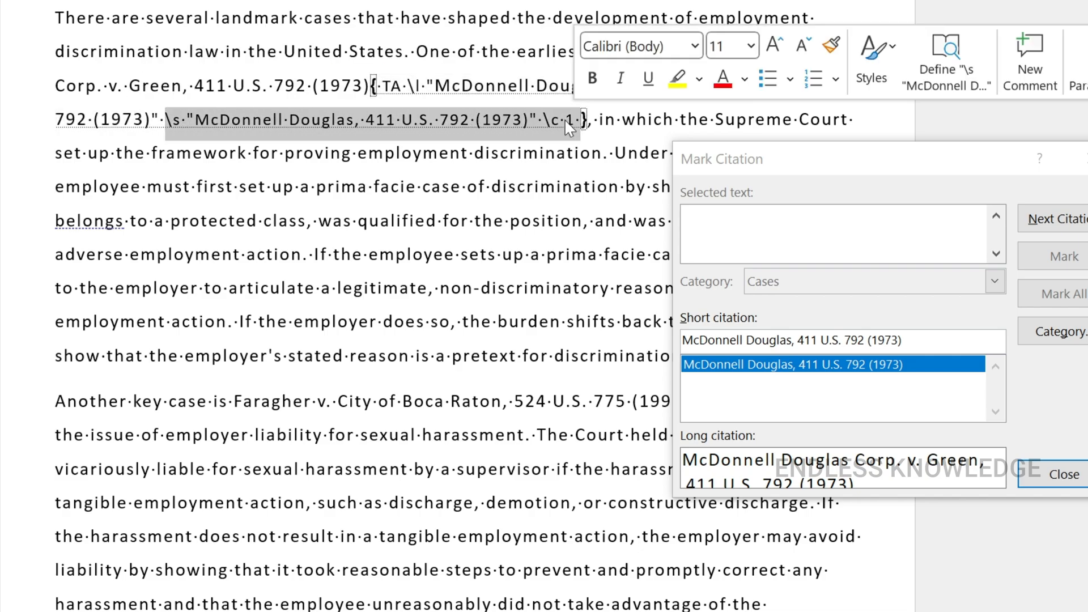
left_click(449, 121)
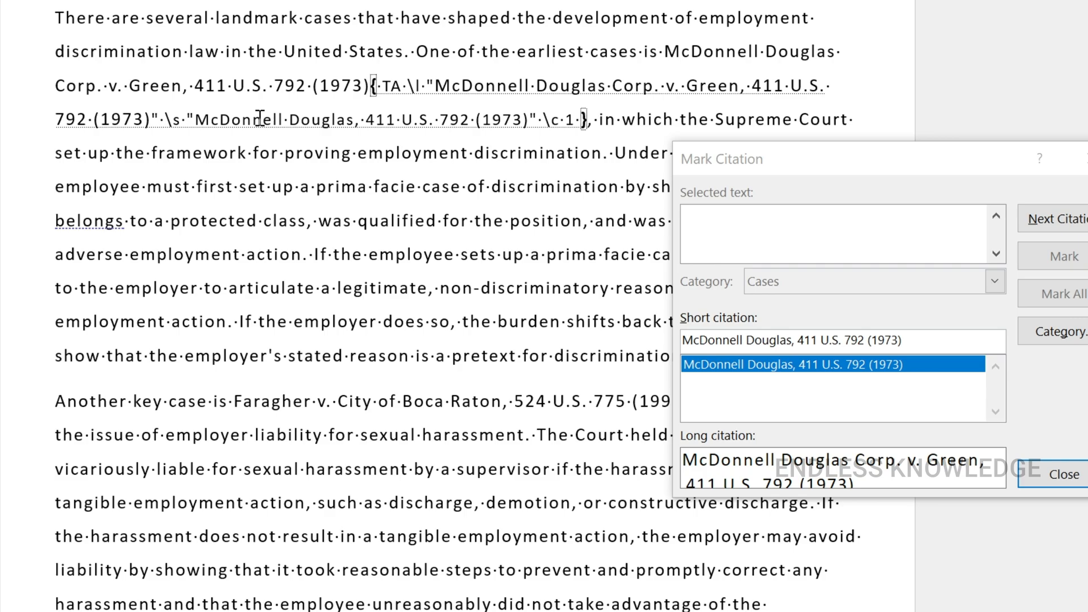
left_click_drag(195, 119, 529, 116)
left_click(502, 121)
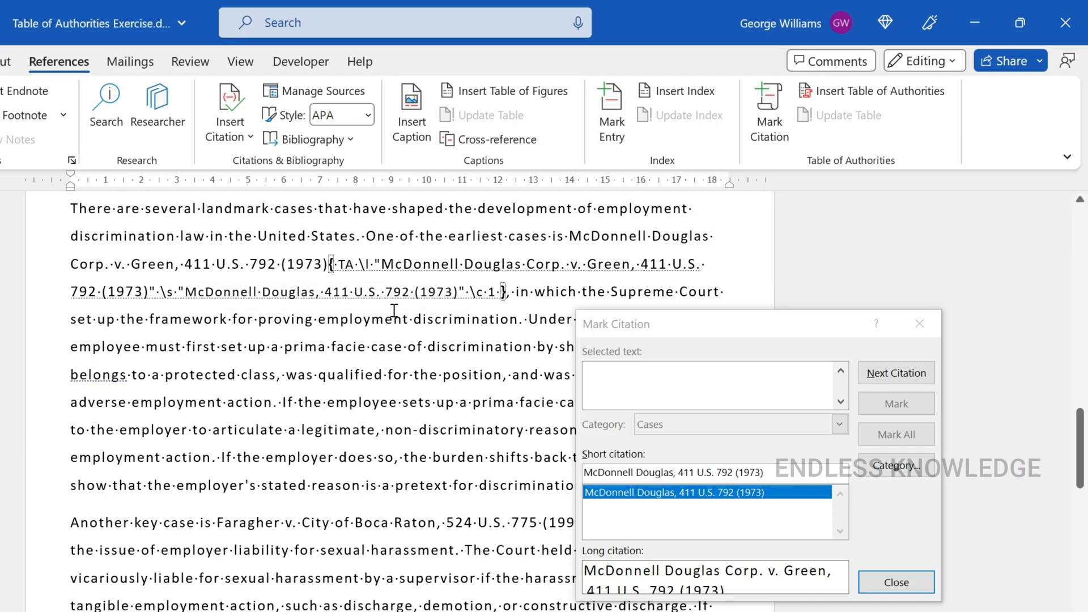
Load "Faragher v. City of Boca Raton, 524 U.S. 775 (1998)" from the second Key Cases paragraph as the citation to mark
scroll(394, 311, "down", 2)
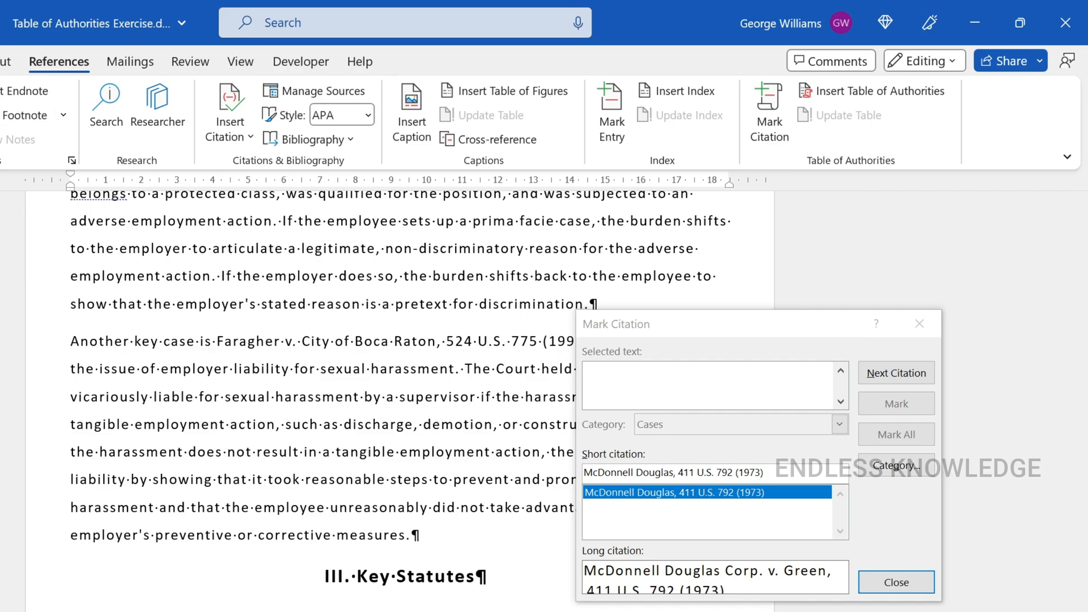
left_click(0, 61)
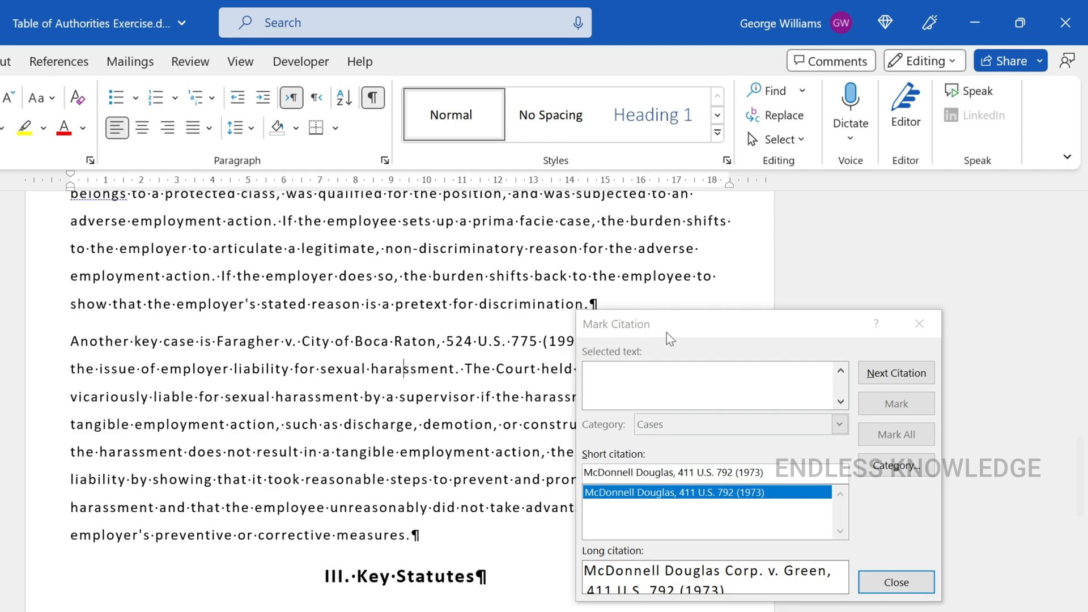
left_click_drag(669, 333, 656, 417)
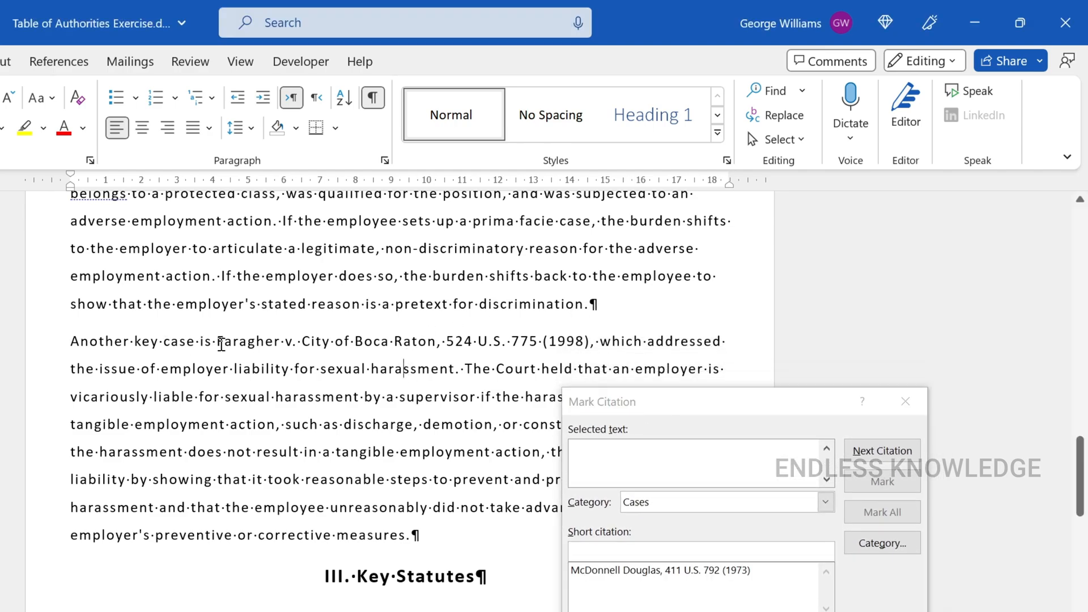
left_click(220, 340)
left_click_drag(220, 340, 586, 340)
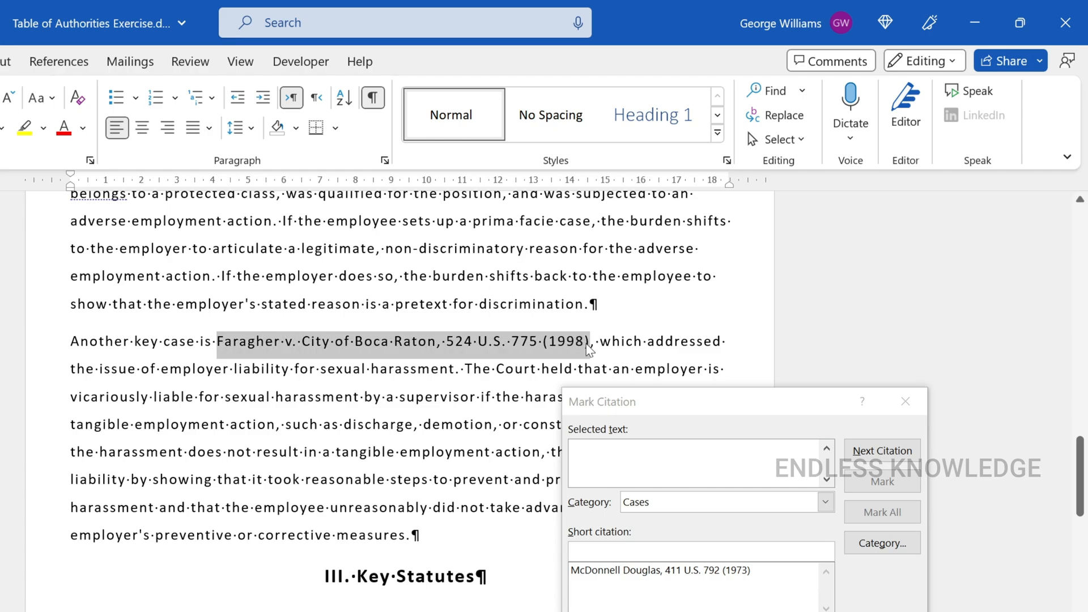
left_click(689, 403)
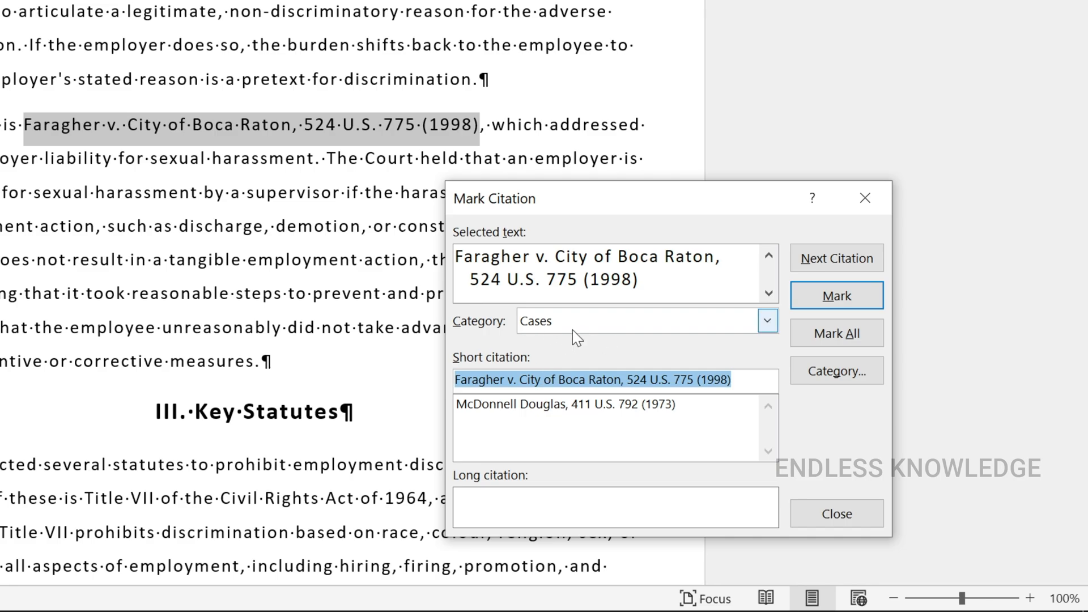
Shorten the short citation to "Faragher, 524 U.S. 775 (1998)" and mark the citation under the Cases category
left_click(558, 379)
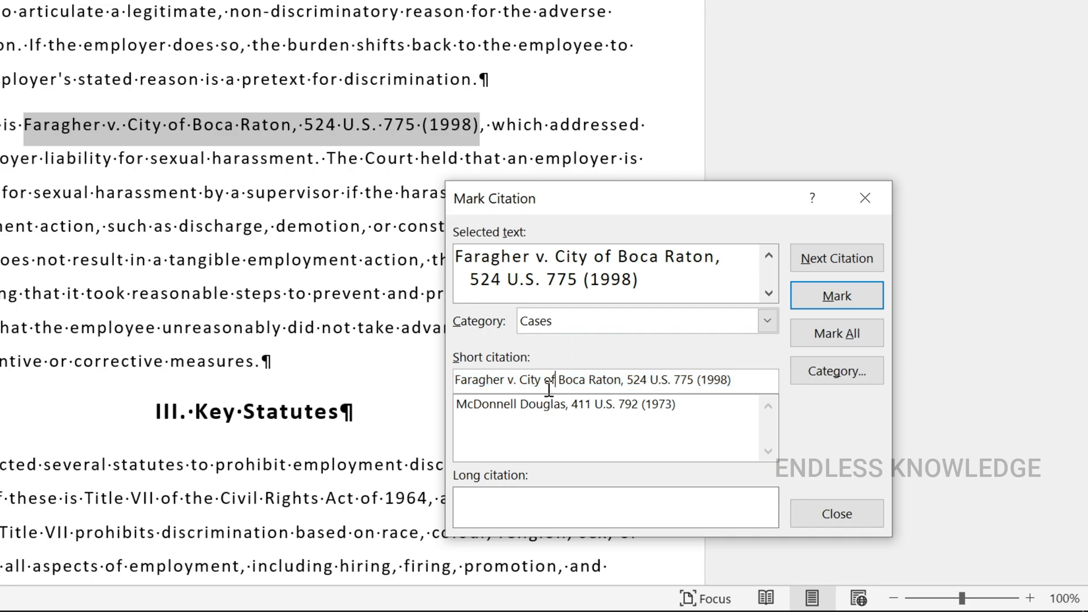
left_click_drag(508, 380, 621, 384)
key("Delete")
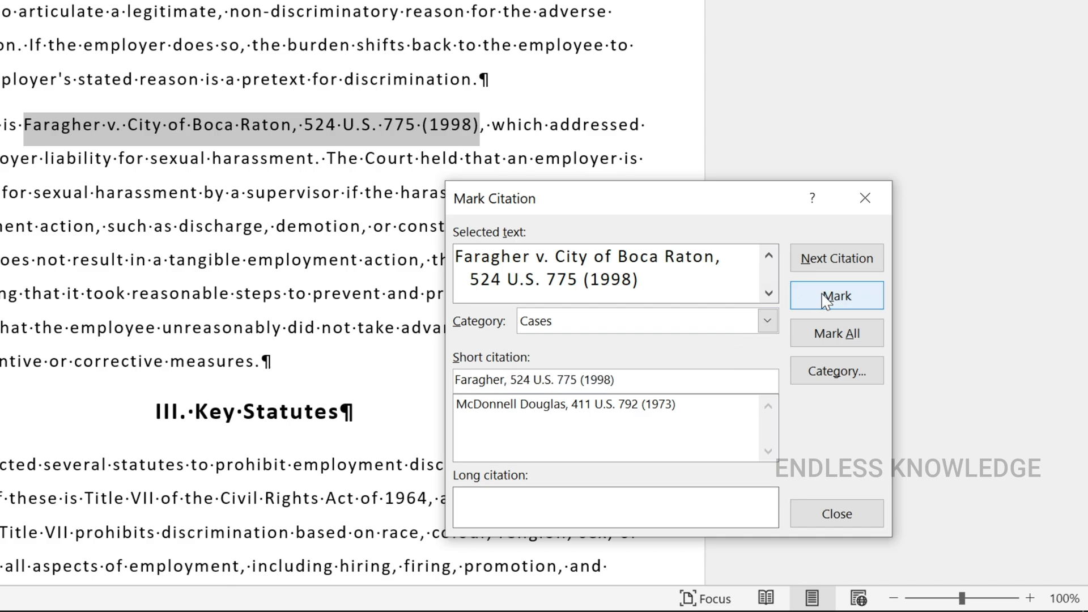
left_click(800, 297)
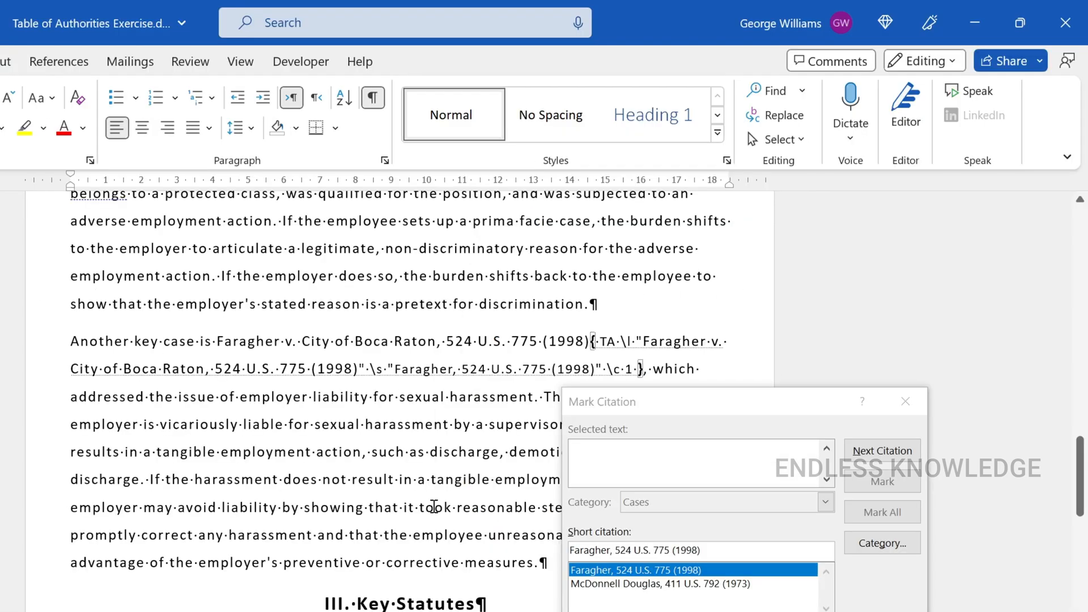
Load "Title VII of the Civil Rights Act of 1964, as amended, 42 U.S.C. §§ 2000e et seq" from Key Statutes as the citation
scroll(407, 451, "down", 3)
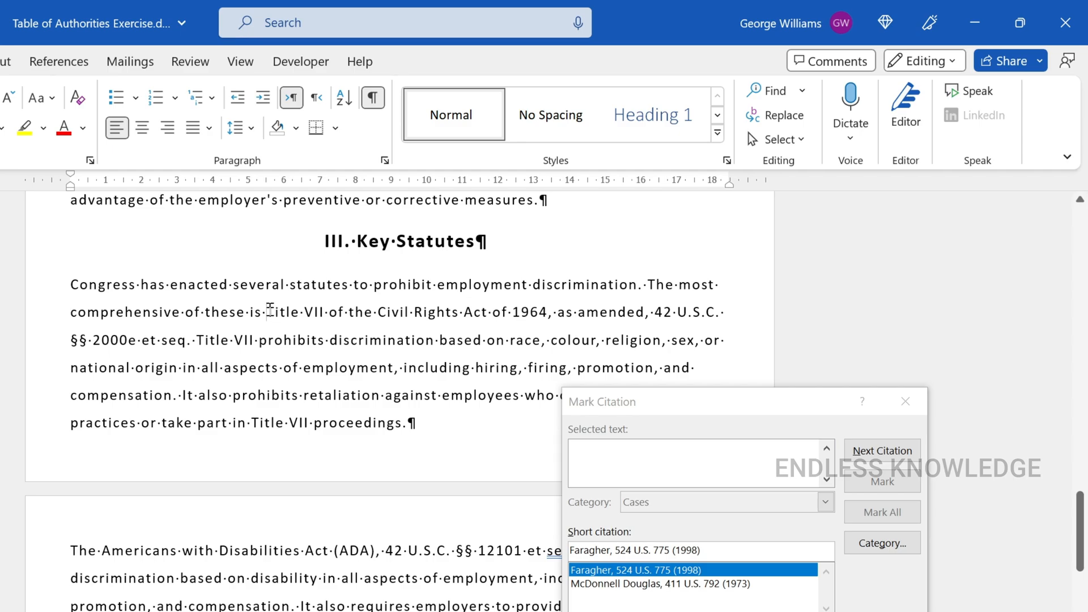
left_click_drag(269, 312, 187, 343)
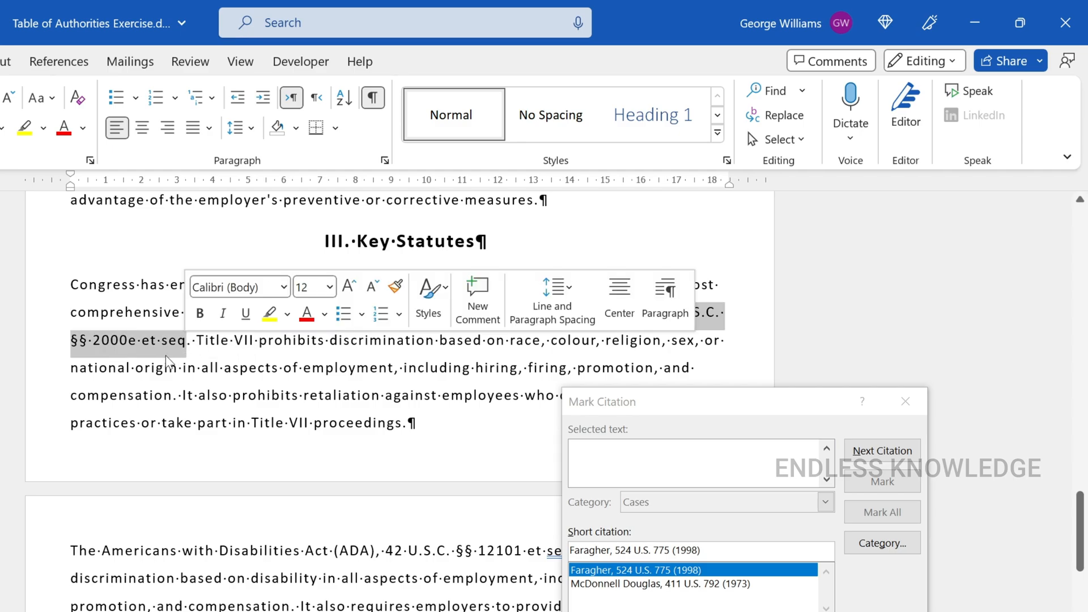
left_click(689, 405)
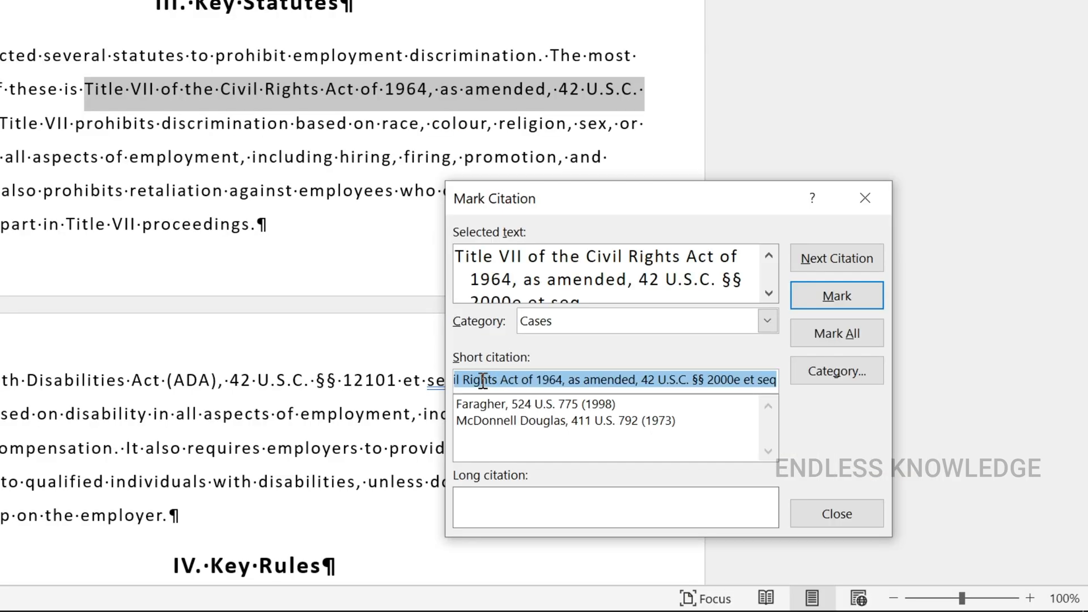
Shorten the statute's short citation to "Title VII, 42 U.S.C. §§ 2000e et seq"
left_click(590, 551)
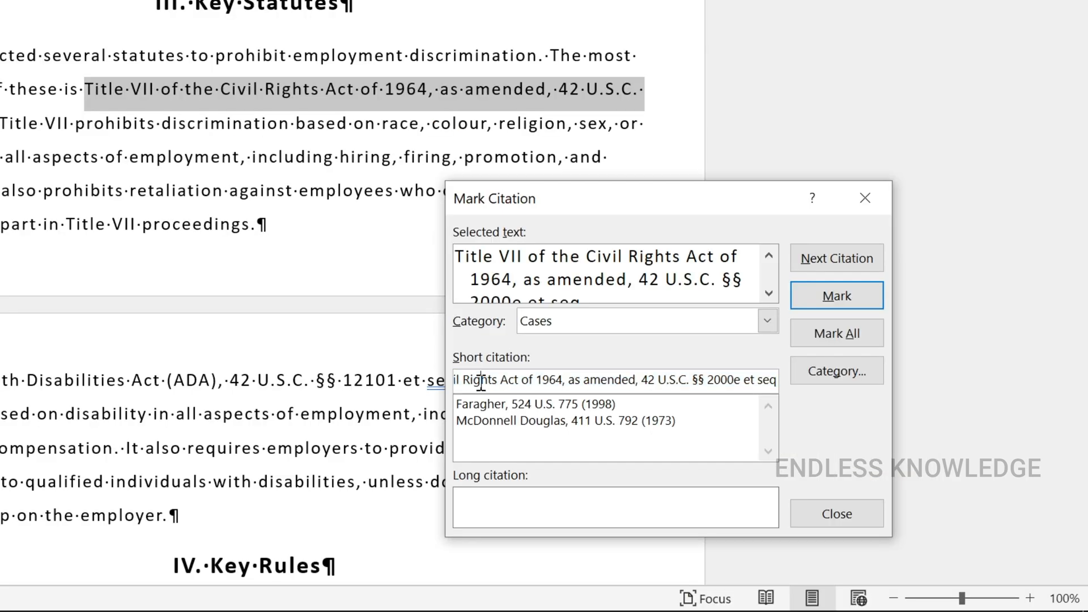
left_click_drag(606, 551, 596, 552)
left_click_drag(486, 383, 435, 387)
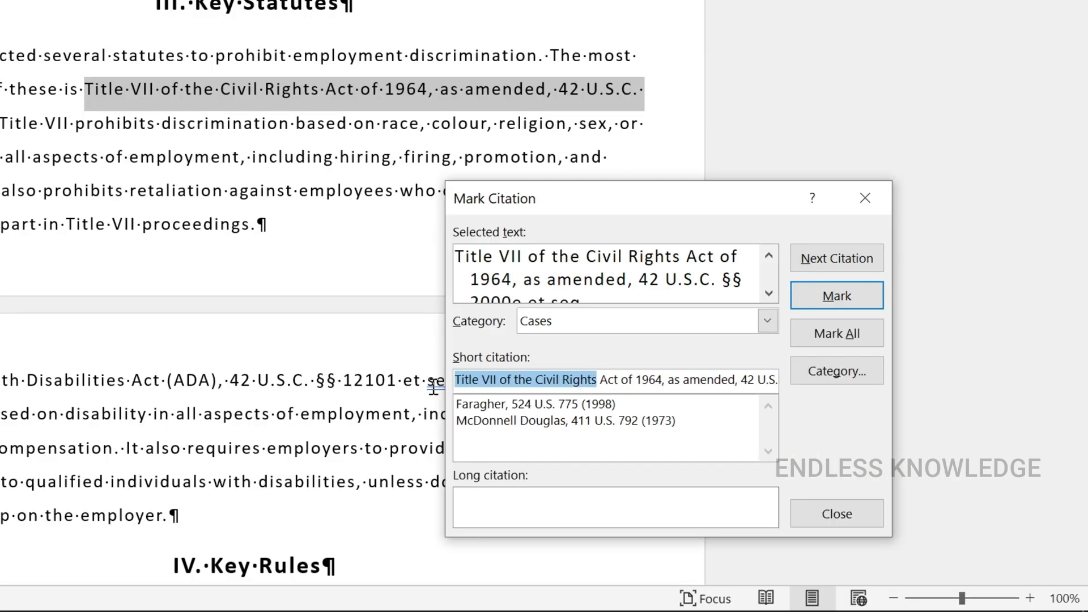
left_click(502, 381)
left_click_drag(503, 380, 743, 391)
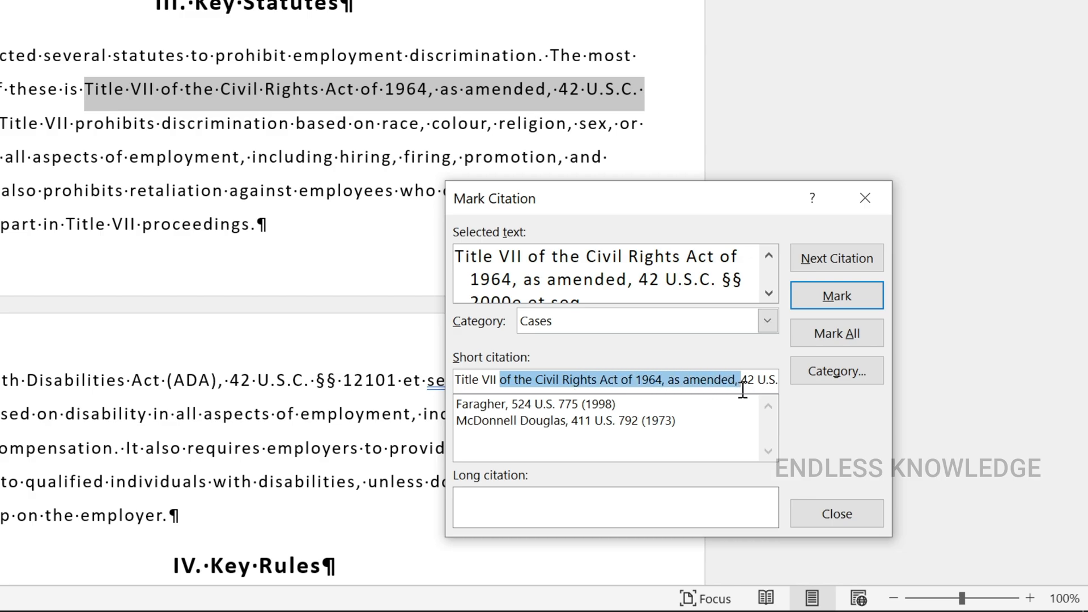
key("Delete")
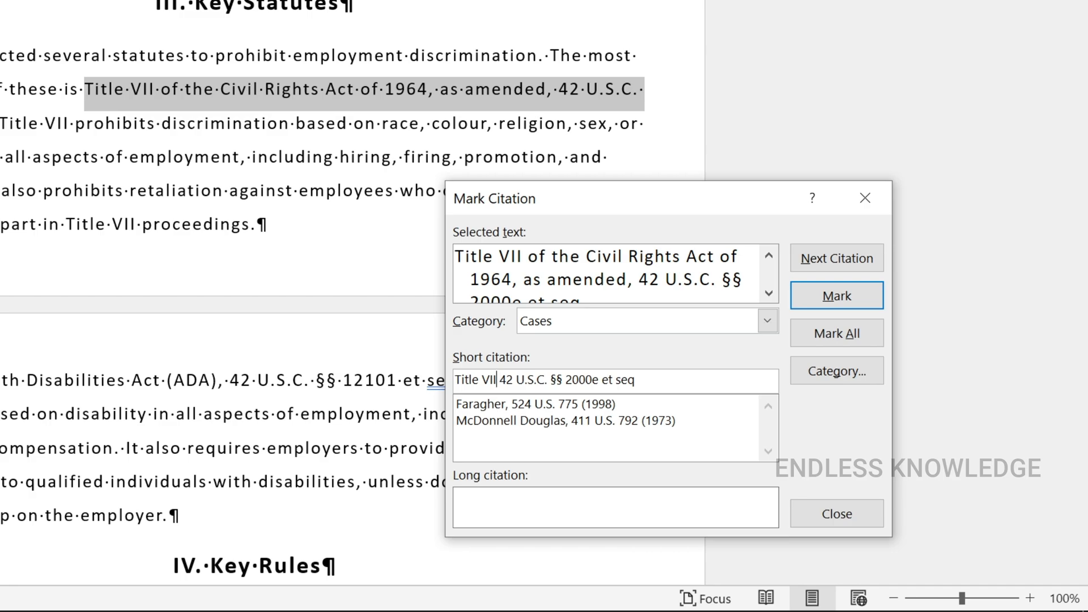
type(",")
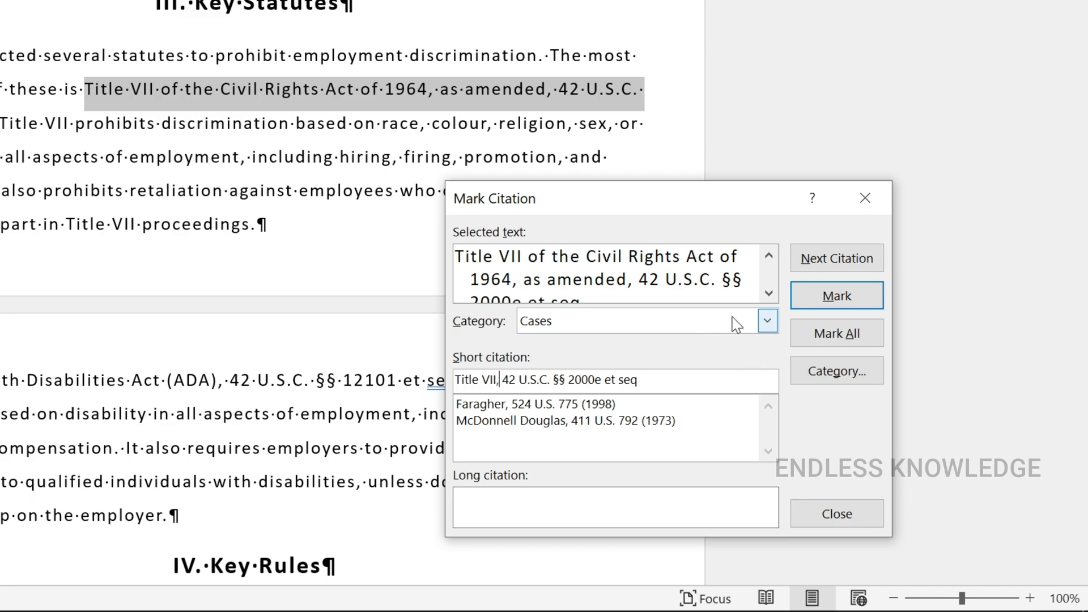
Assign the Title VII citation to the Statutes category and mark it
left_click(767, 321)
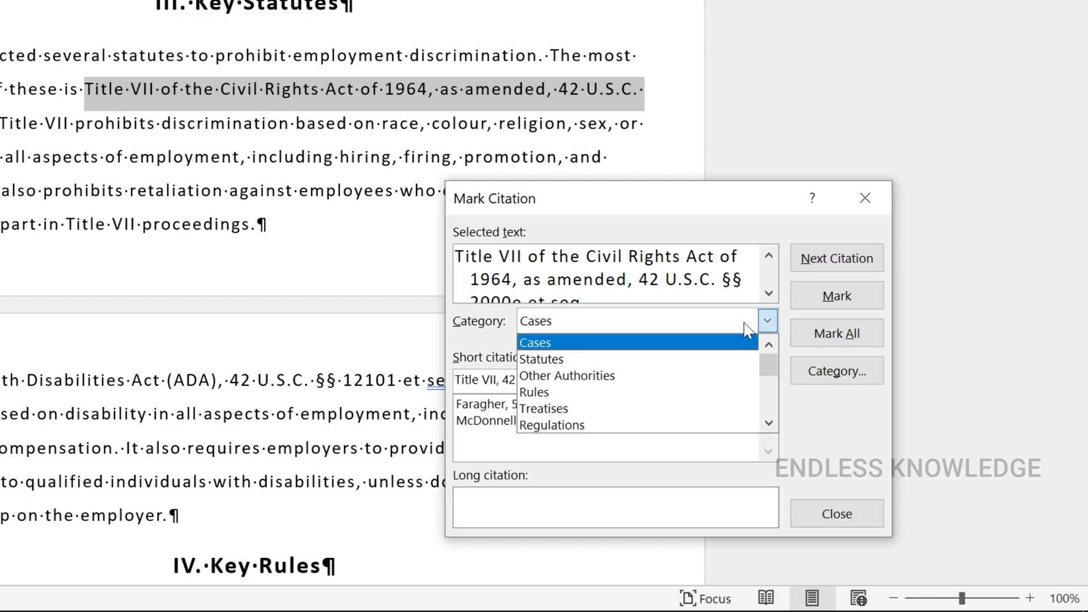
left_click(645, 361)
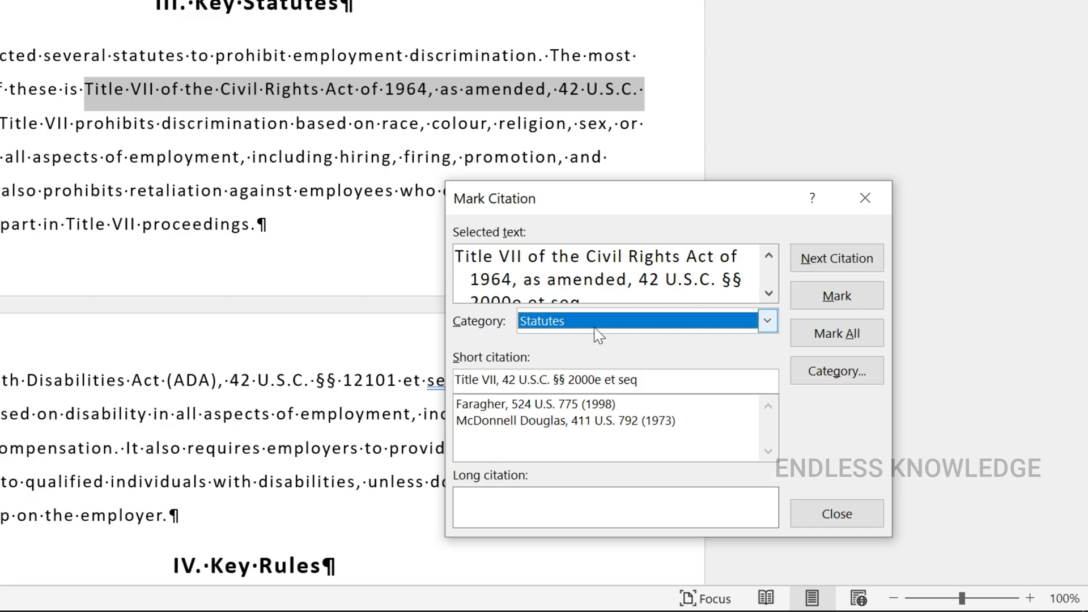
left_click(836, 303)
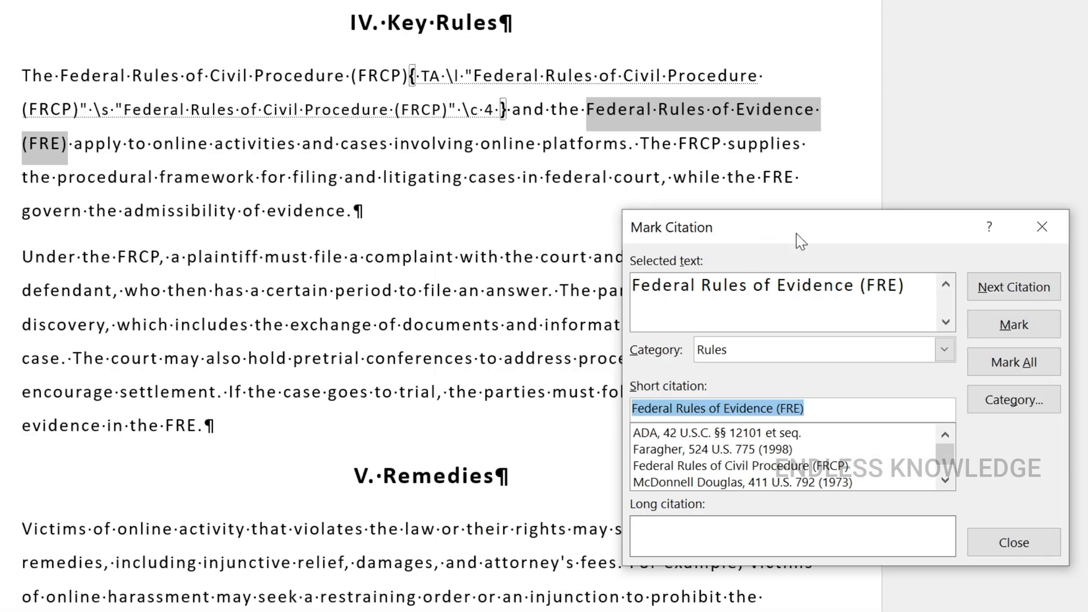
Mark "Federal Rules of Evidence (FRE)" in the first Key Rules paragraph under the Rules category
left_click(959, 322)
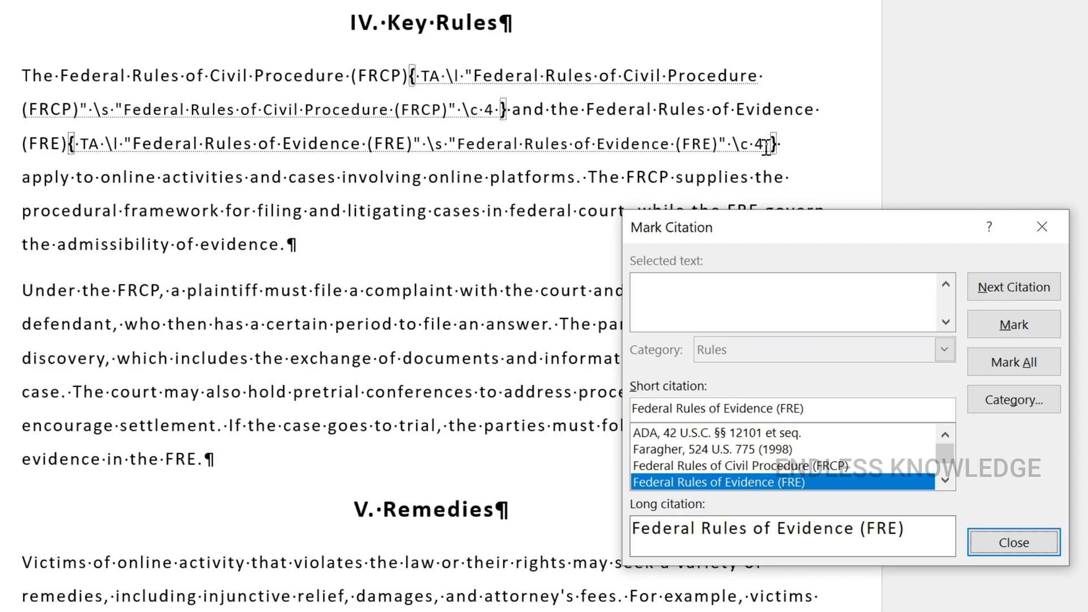
left_click(627, 147)
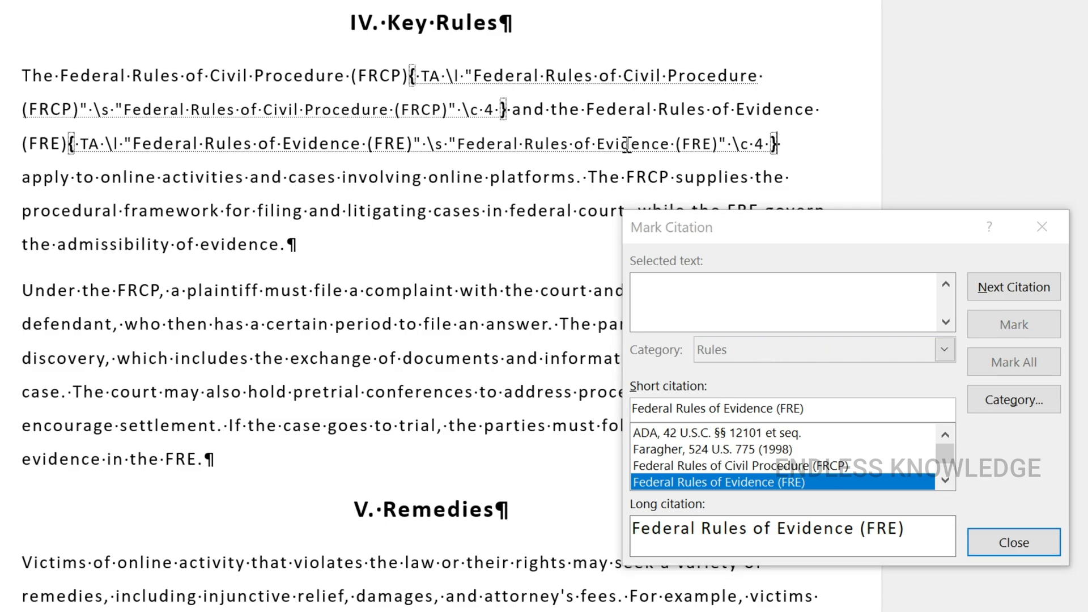
double_click(541, 177)
left_click(749, 235)
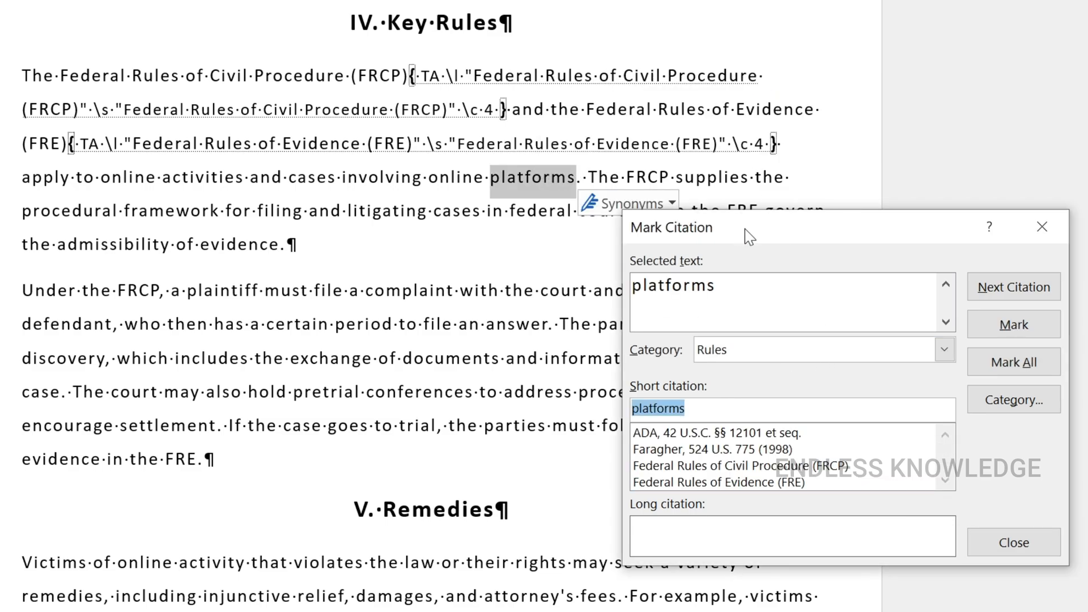
left_click(945, 350)
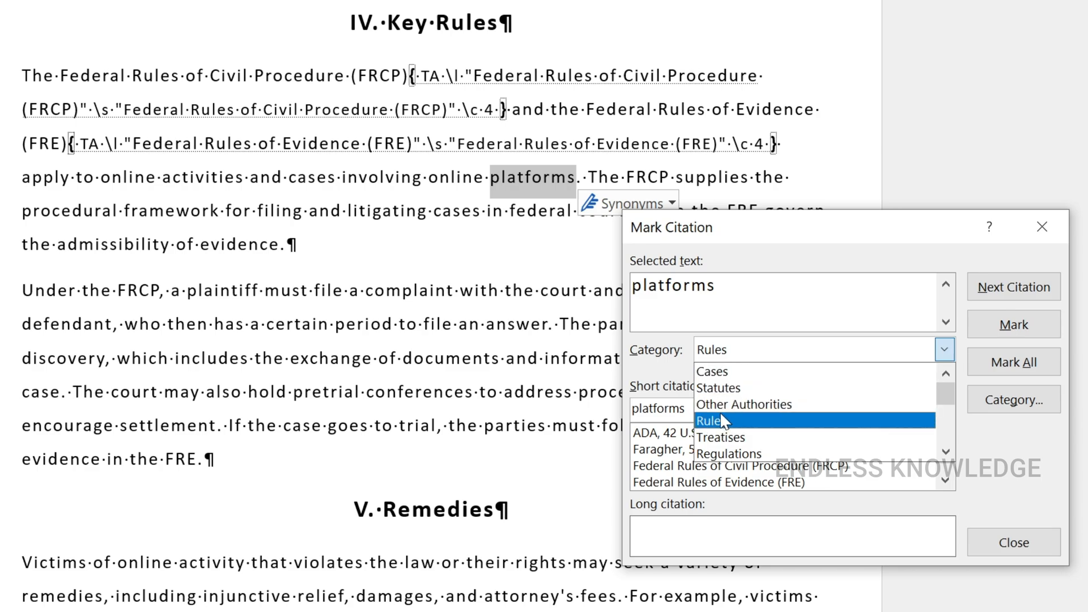
left_click(753, 228)
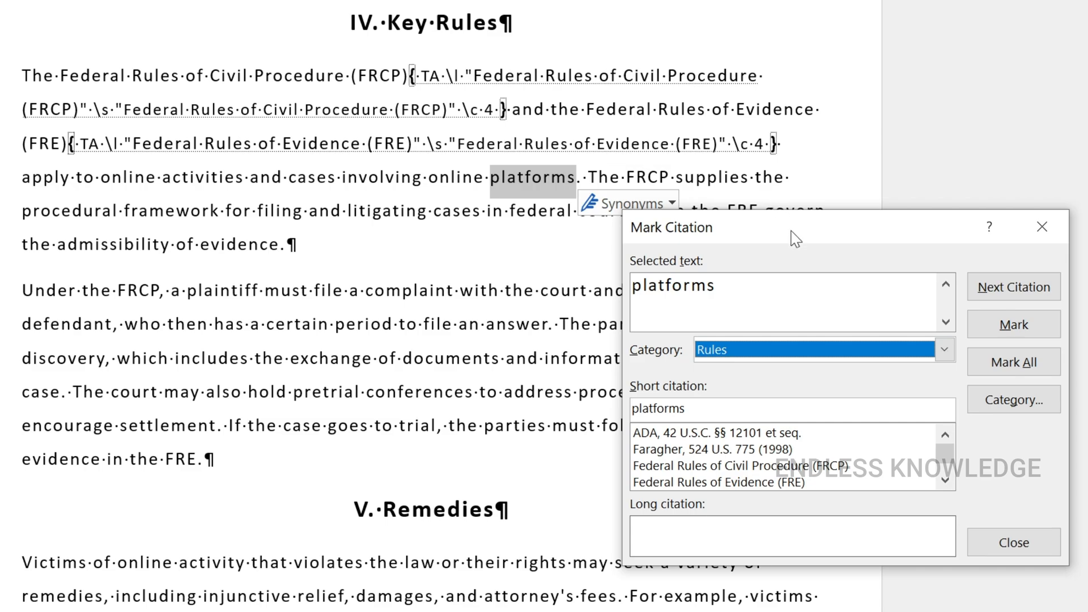
Finish marking citations and place the insertion point in the empty paragraph below the Table of Authorities heading
left_click(1017, 542)
left_click(722, 210)
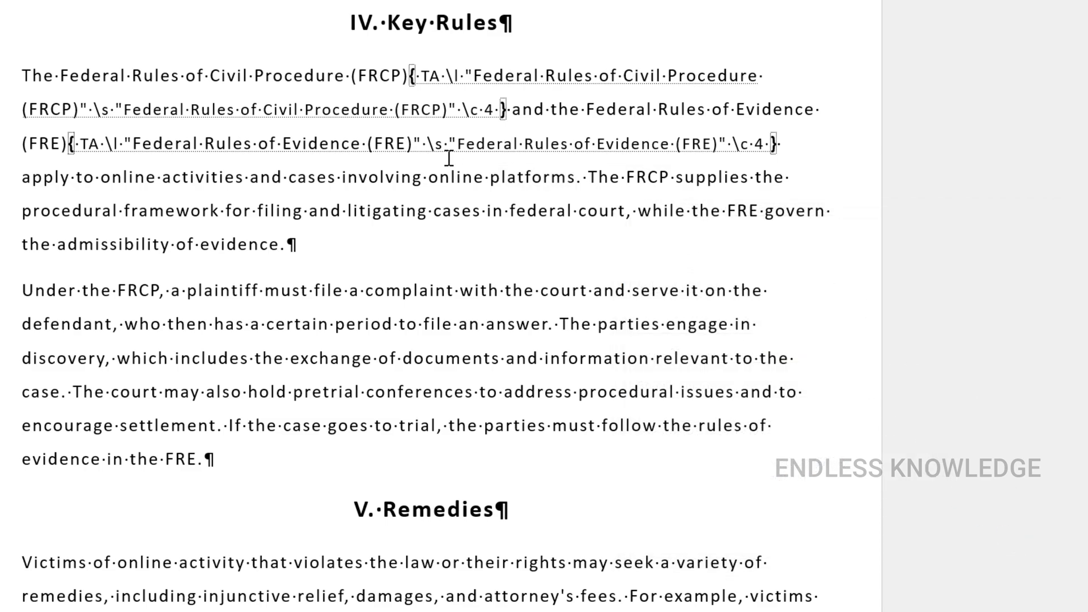
key("ctrl+Home")
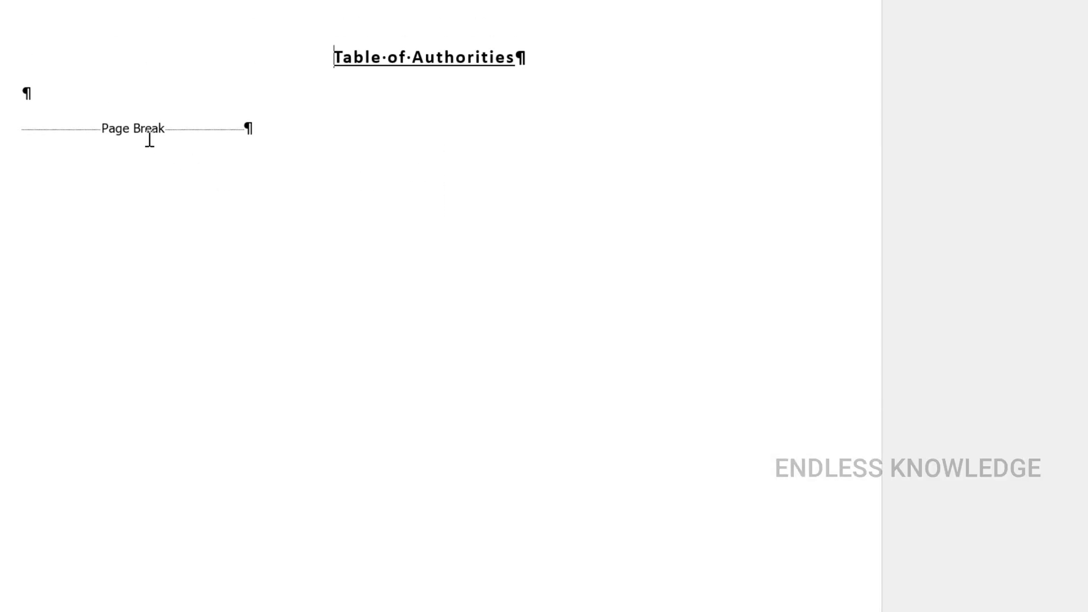
left_click(91, 102)
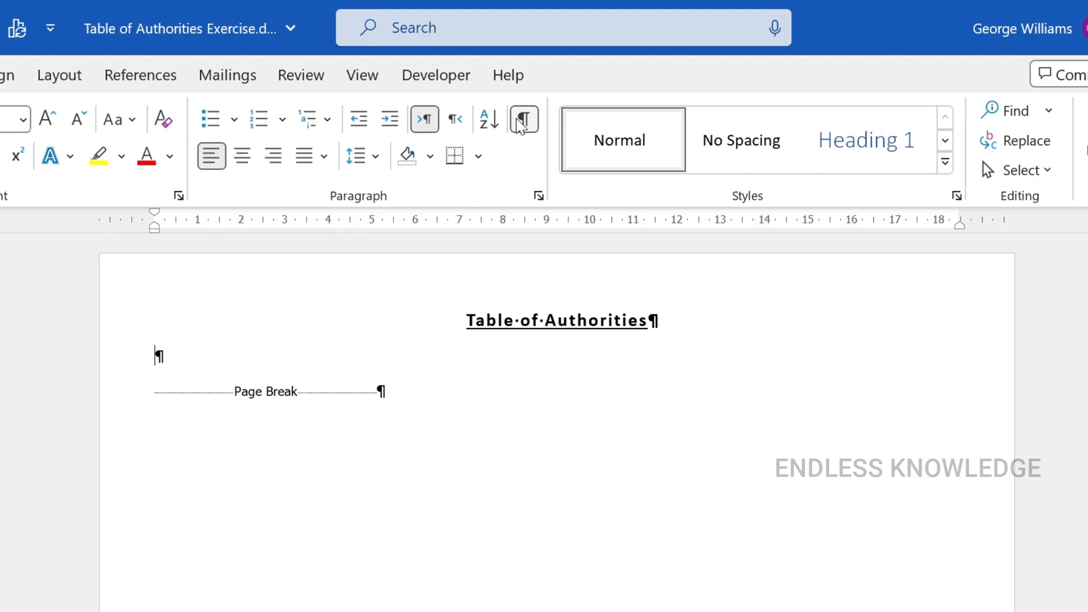
Hide the formatting marks and open the settings for inserting a table of authorities
left_click(524, 119)
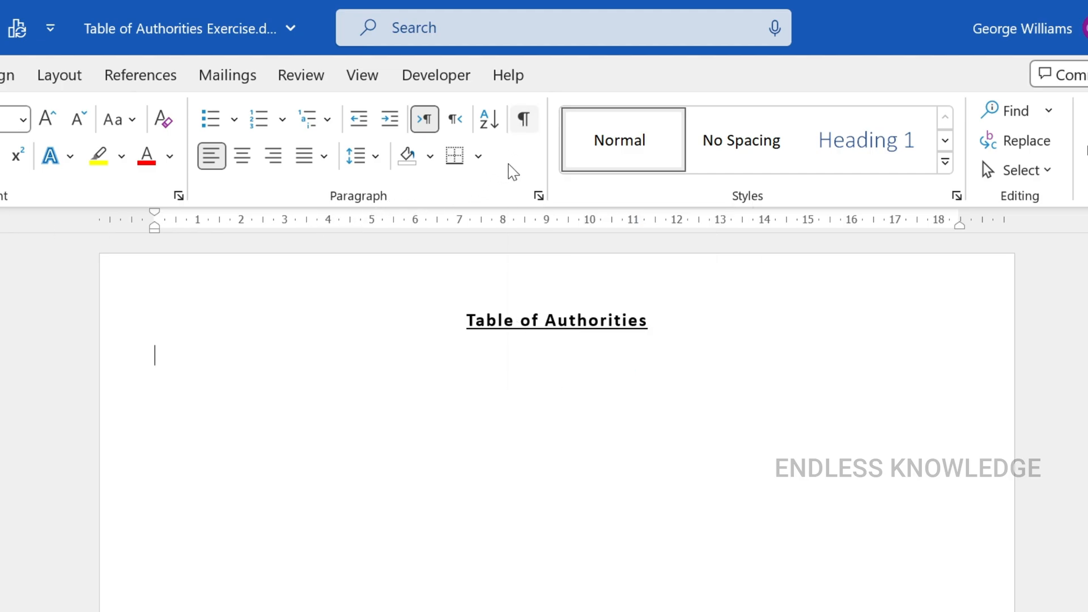
left_click(92, 73)
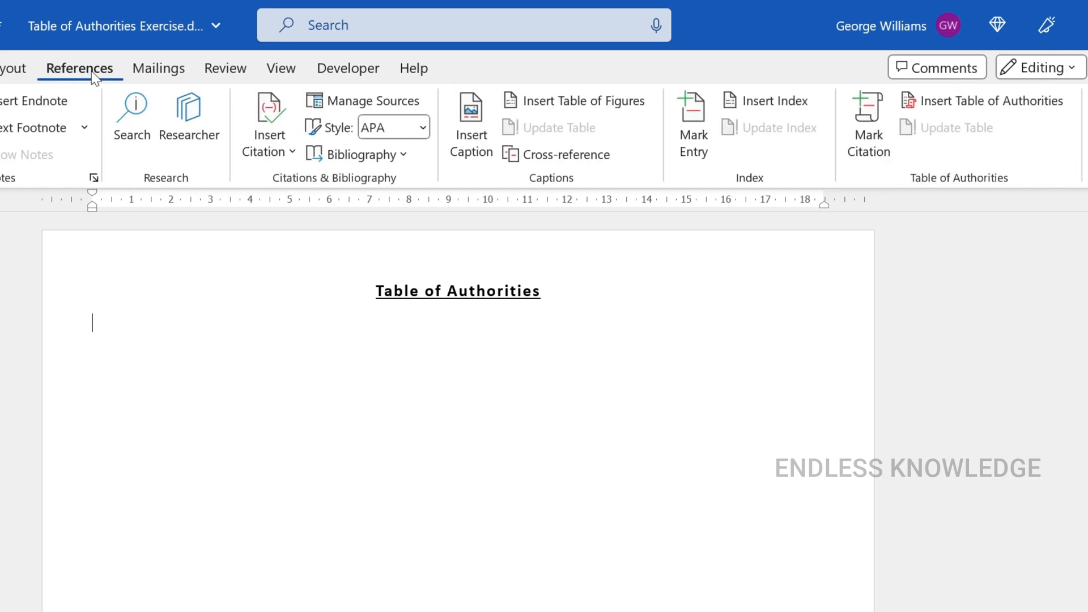
left_click(982, 103)
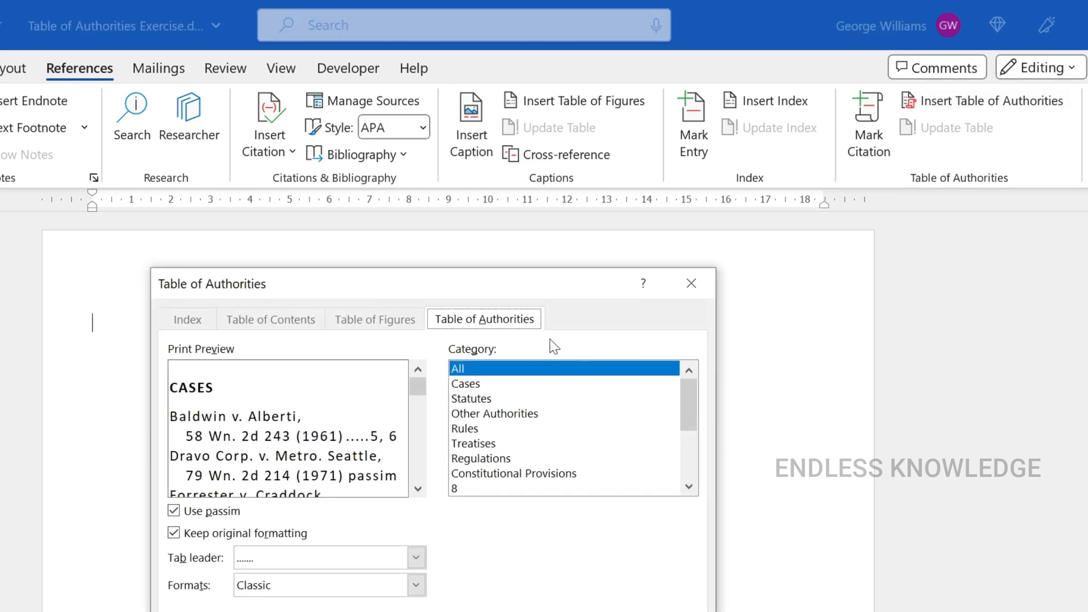
left_click_drag(430, 292, 539, 279)
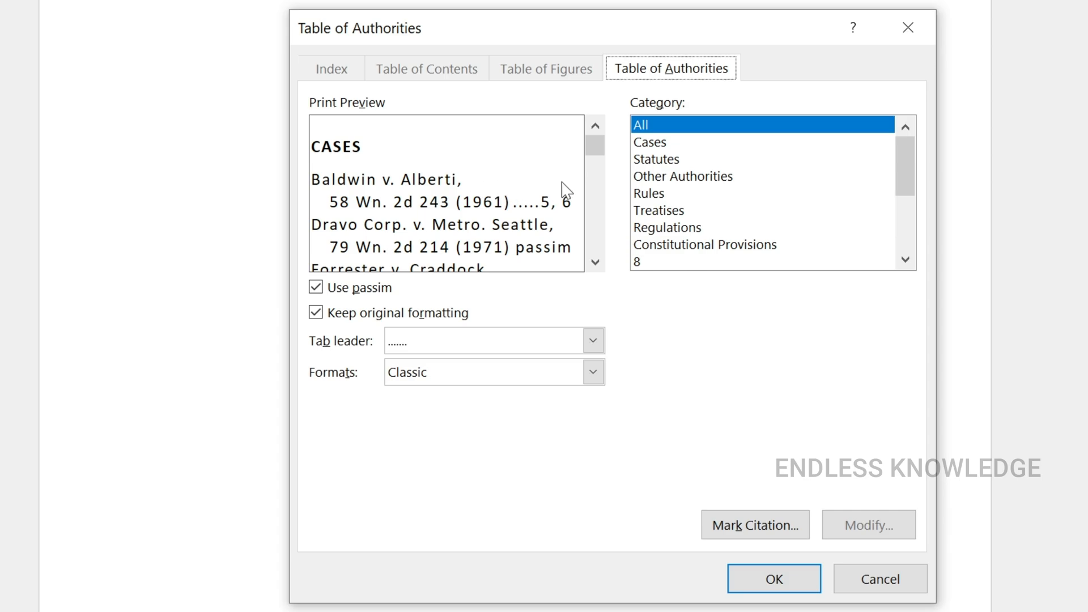
Try the Cases, Statutes and Rules categories one after another for the table of authorities
left_click(685, 146)
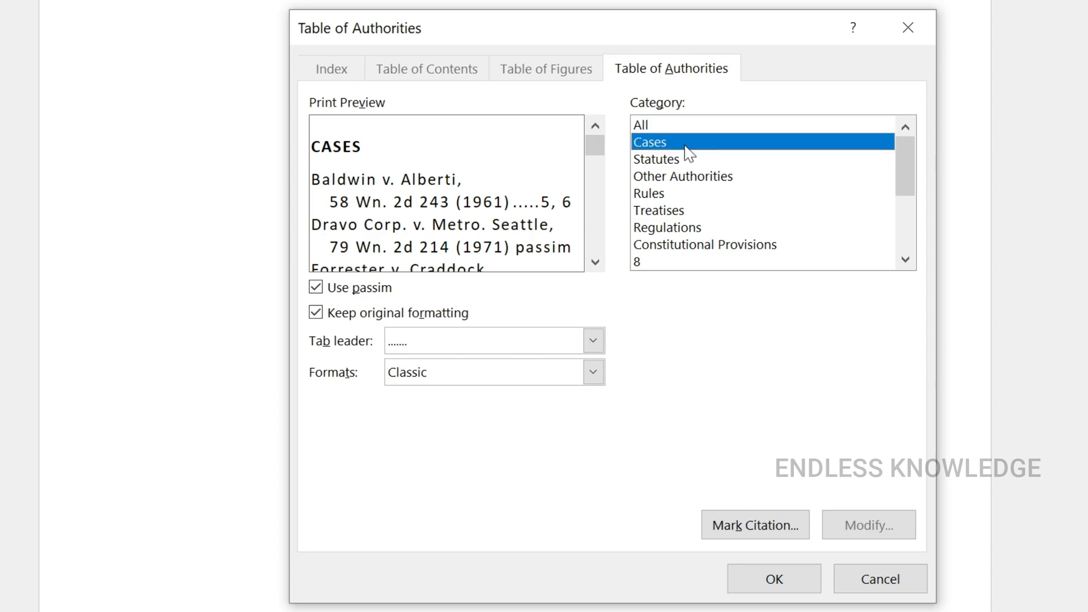
left_click(688, 161)
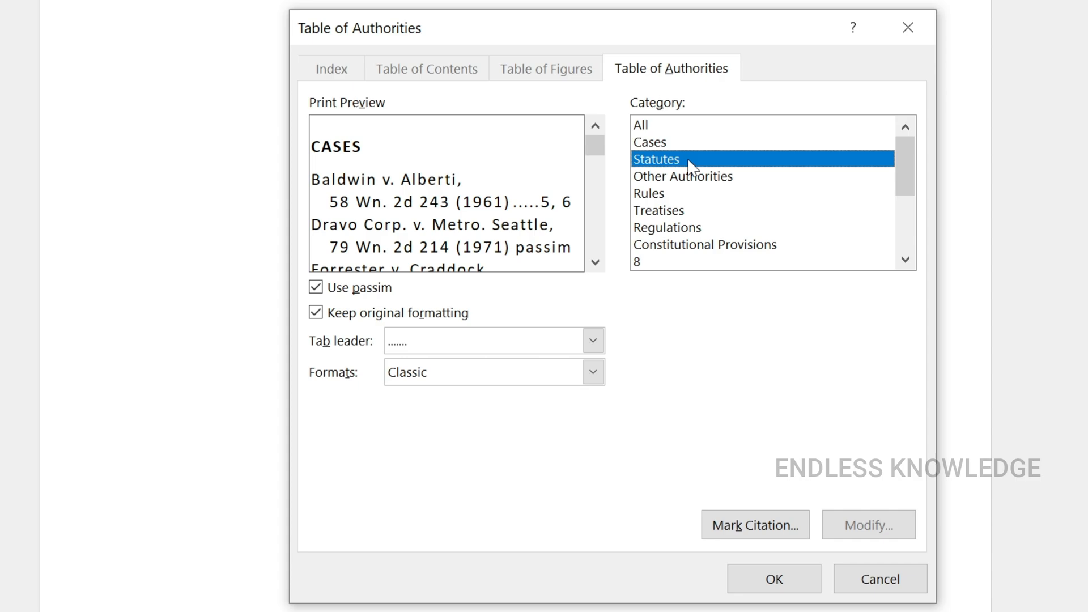
left_click(690, 199)
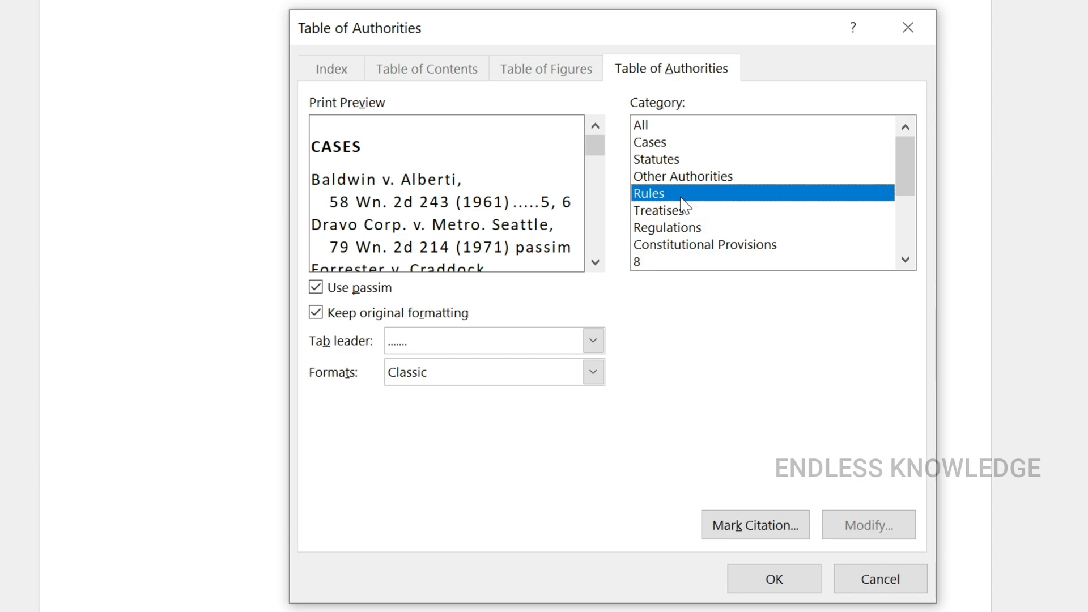
Set the table of authorities to include all categories and turn off the use of passim
left_click(677, 126)
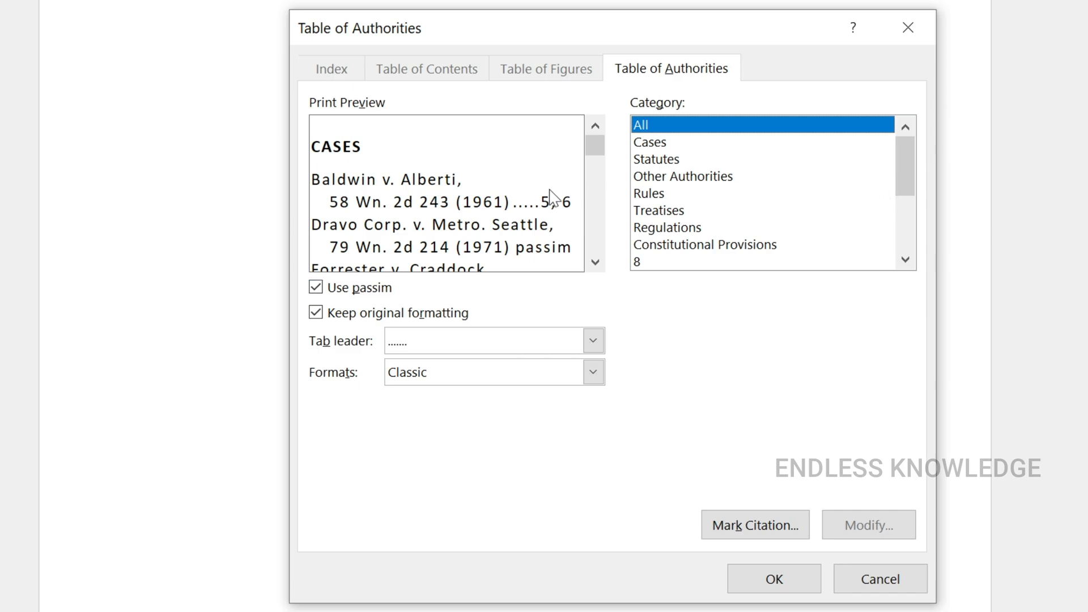
left_click(335, 290)
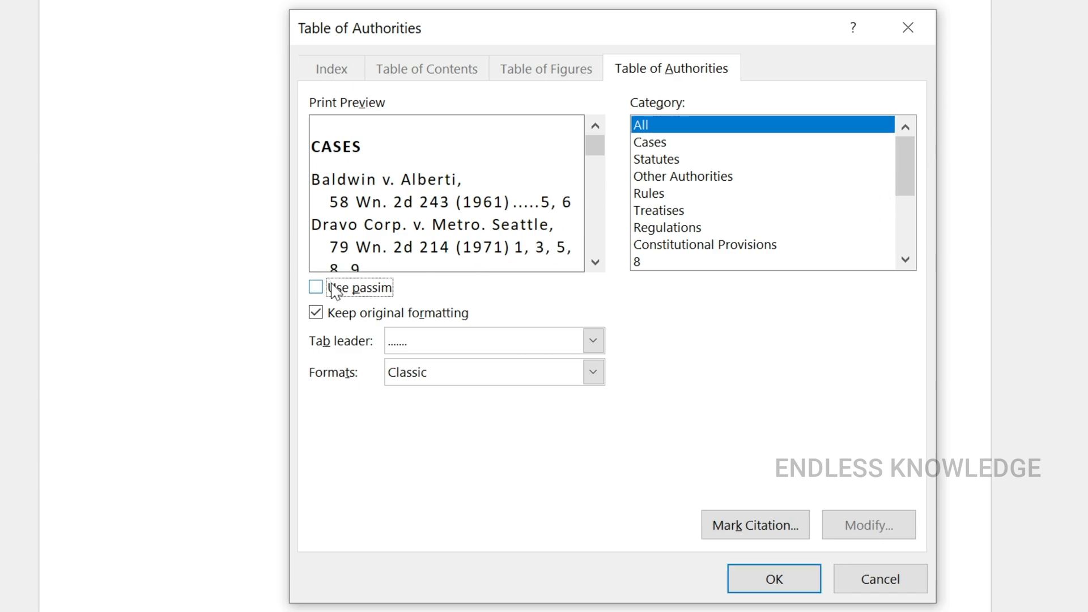
Turn on the use of passim and keep the original formatting for the table of authorities
left_click(336, 291)
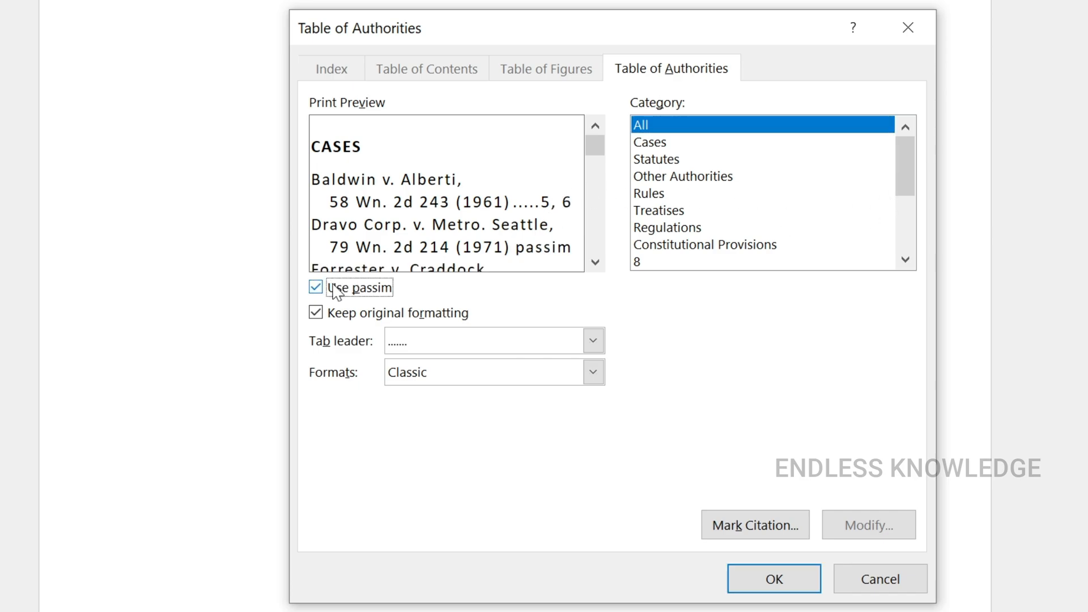
left_click(351, 315)
left_click(354, 317)
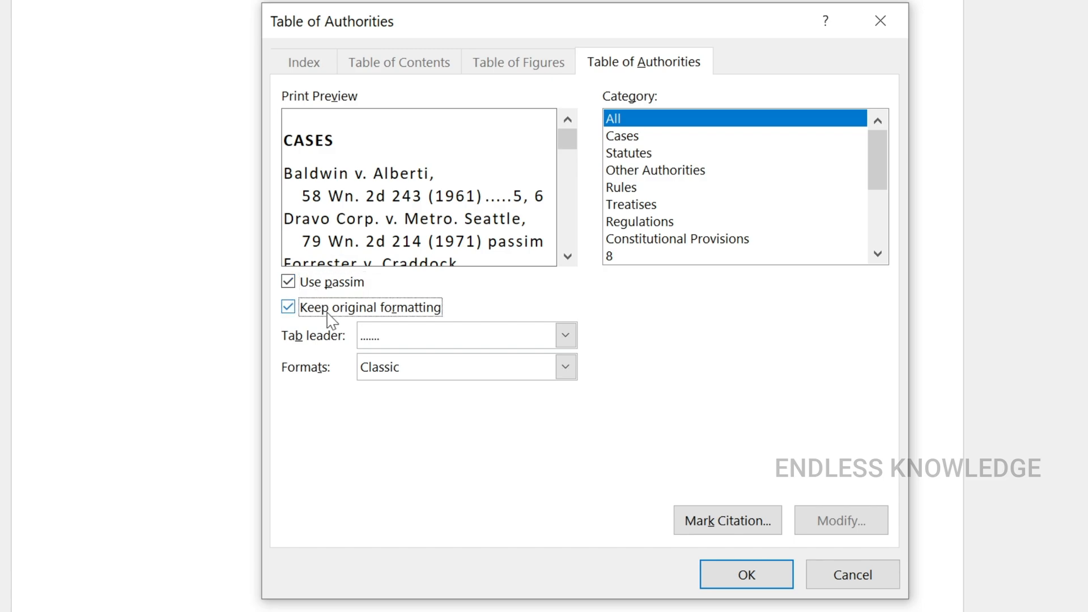
Try a dashed tab leader and the Distinctive format for the table of authorities
left_click(566, 336)
left_click(448, 395)
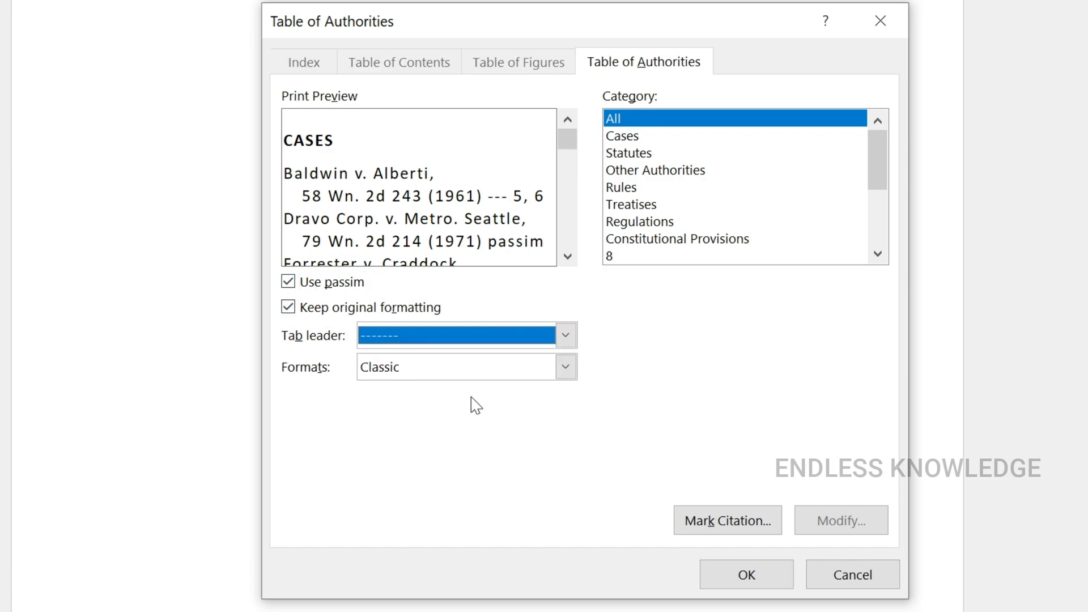
left_click(566, 368)
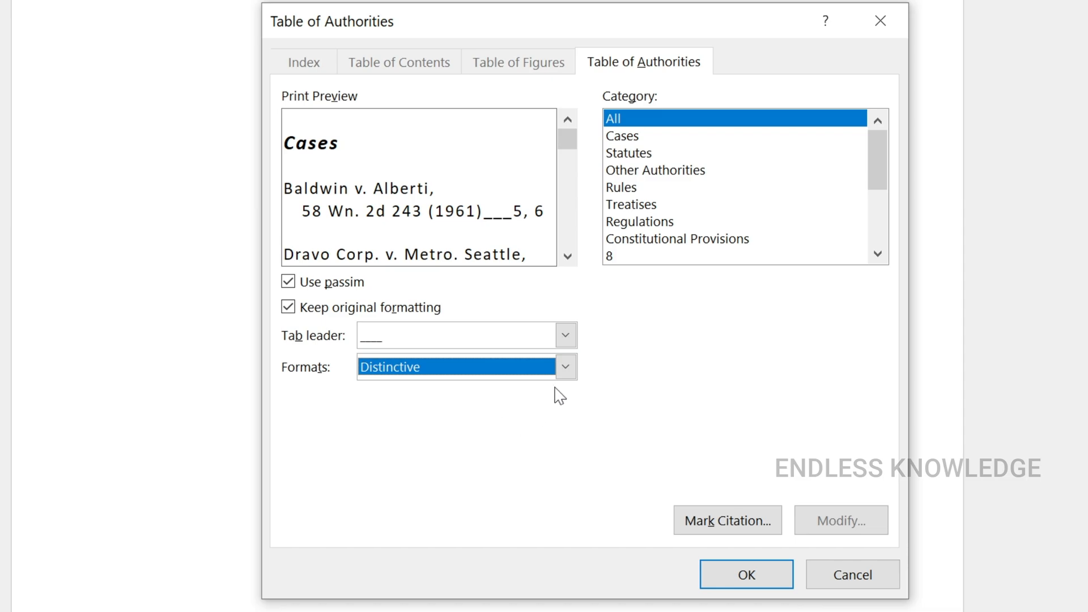
Select the From template format and inspect the TOA Heading style's formatting without changing it
left_click(566, 368)
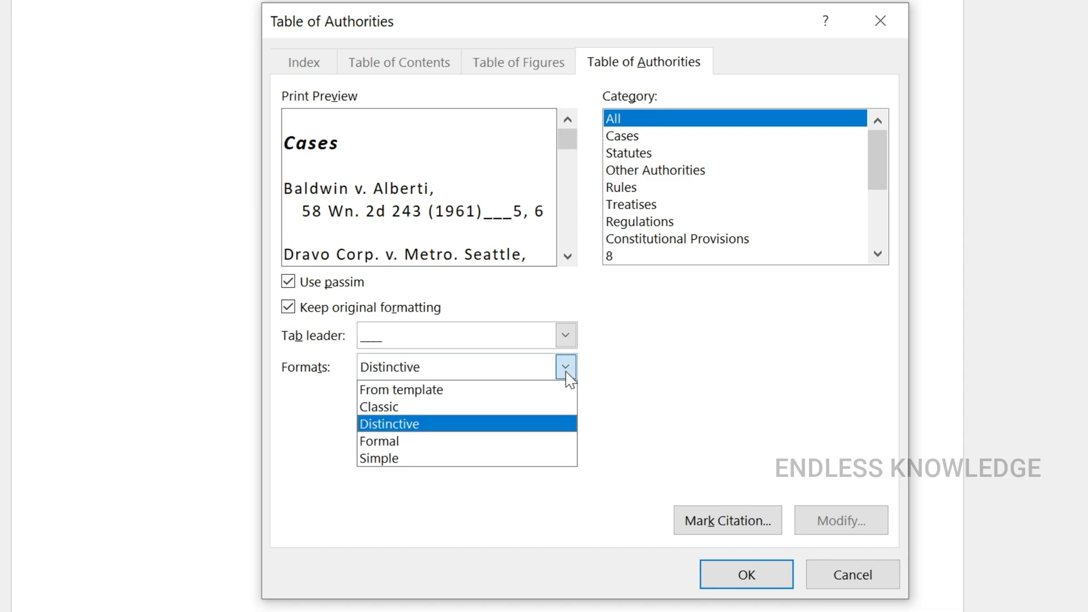
left_click(464, 397)
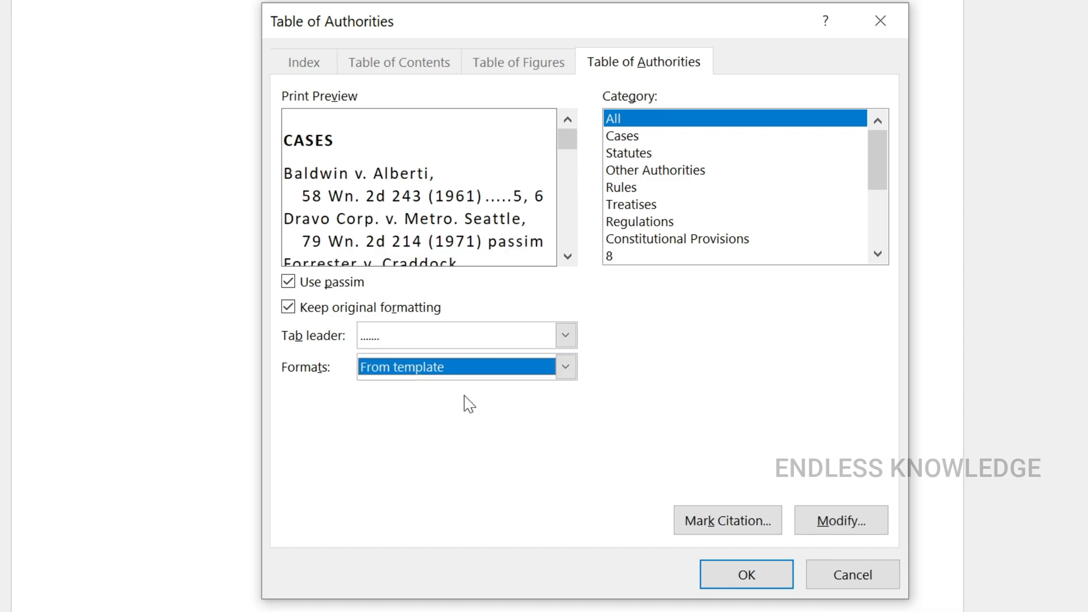
left_click(823, 516)
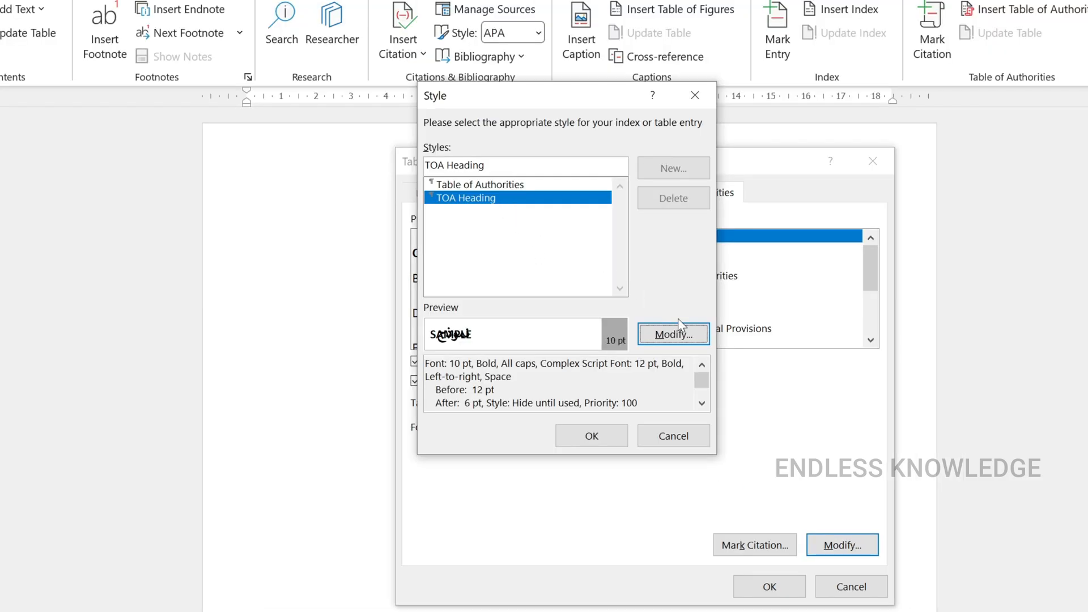
left_click(692, 338)
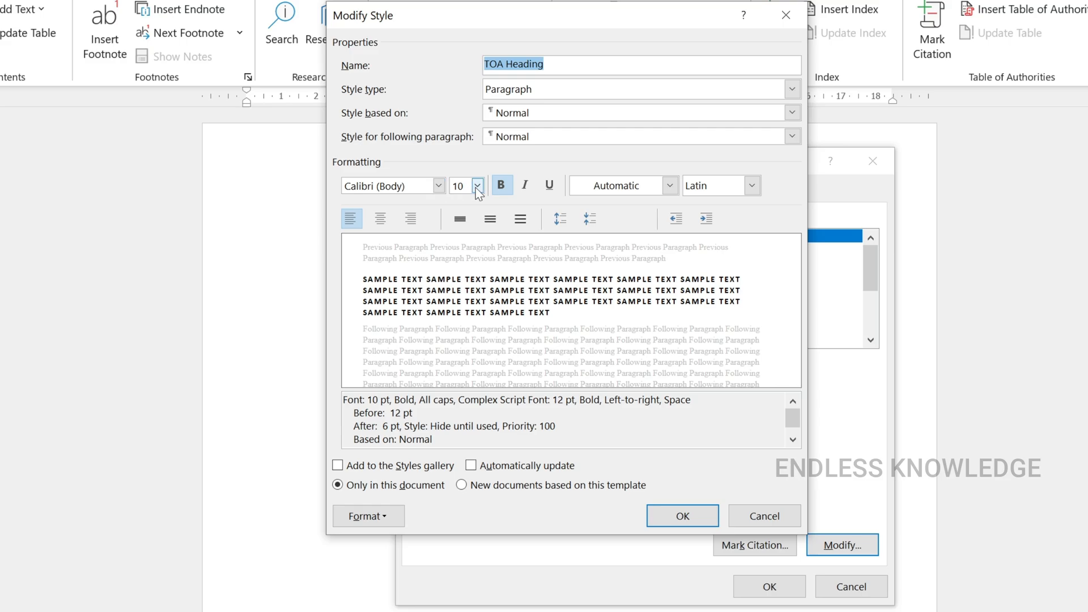
left_click(757, 515)
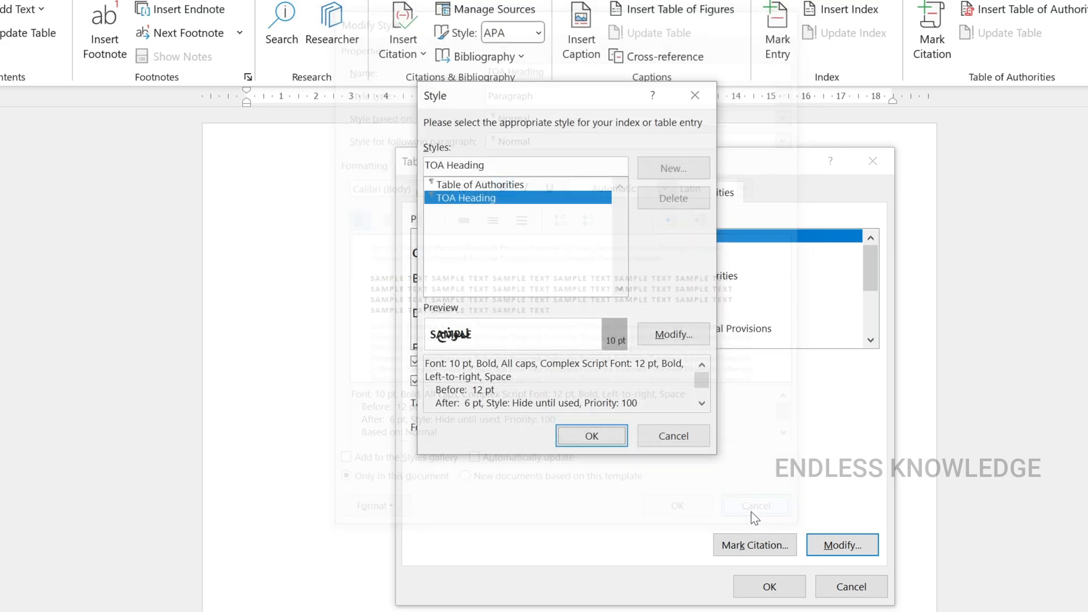
left_click(678, 438)
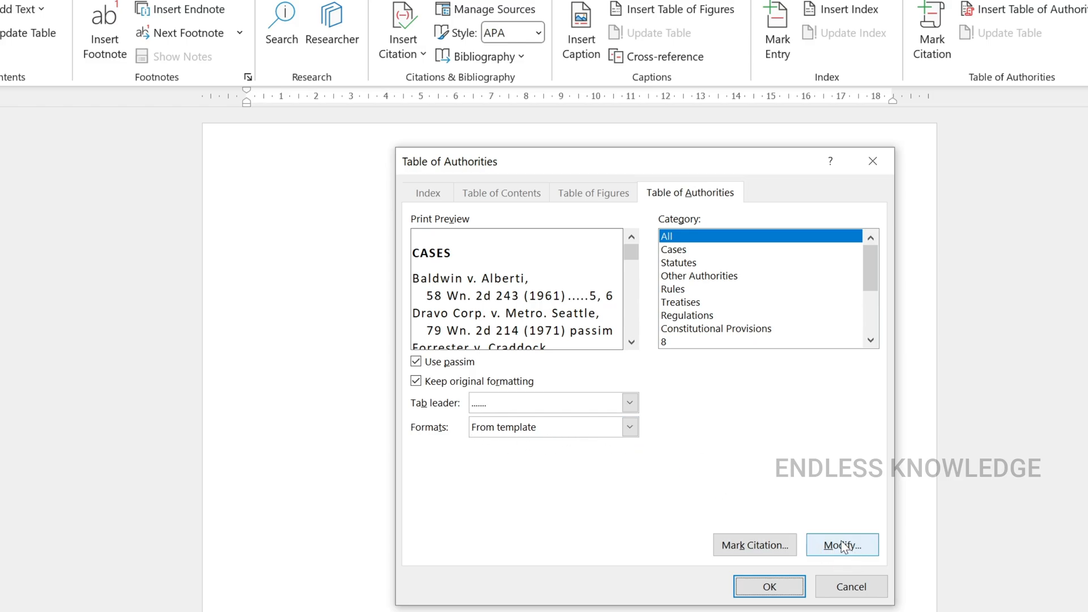
Set the format to Classic and insert the table of authorities
left_click(631, 427)
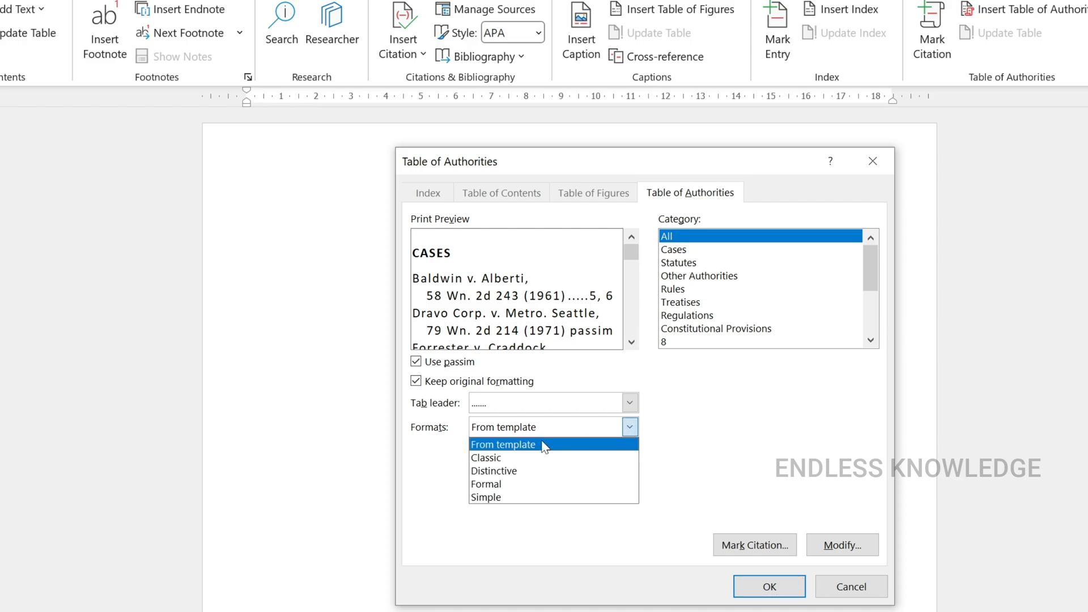
left_click(517, 459)
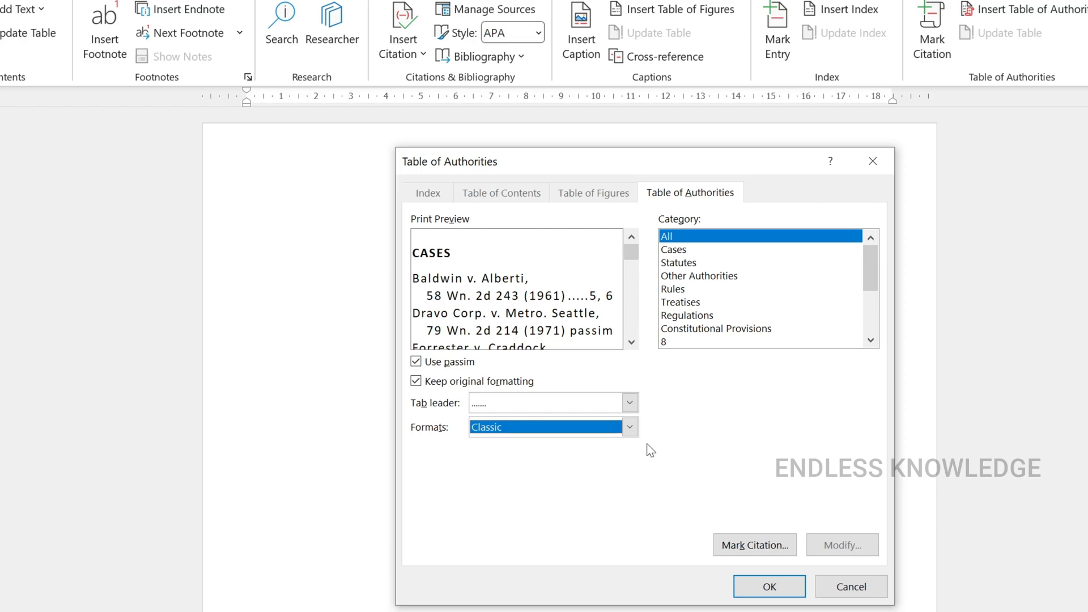
left_click(767, 590)
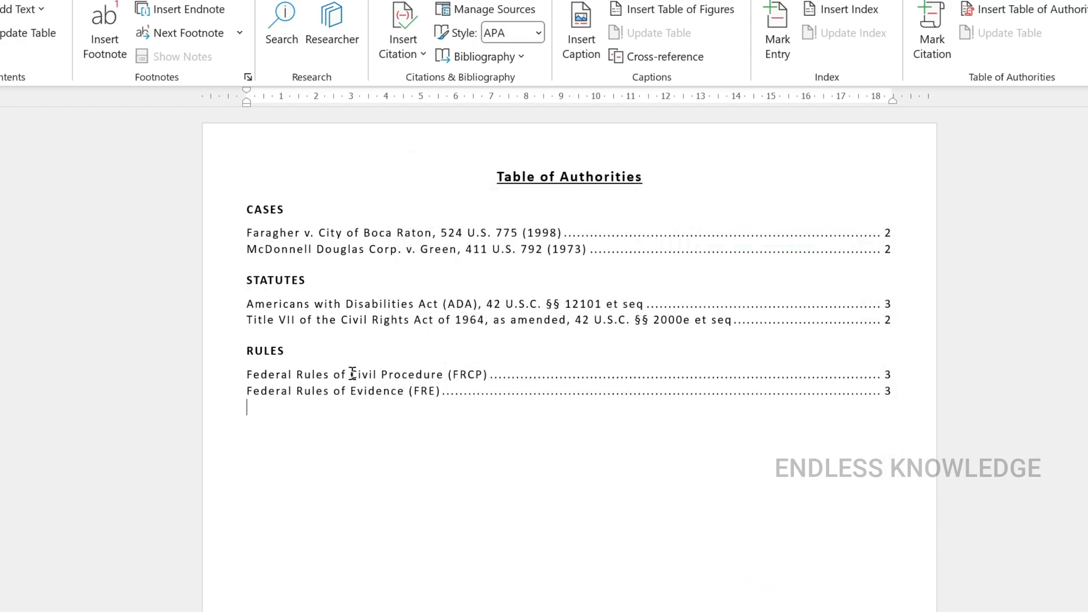
scroll(352, 374, "up", 2)
scroll(352, 374, "up", 2)
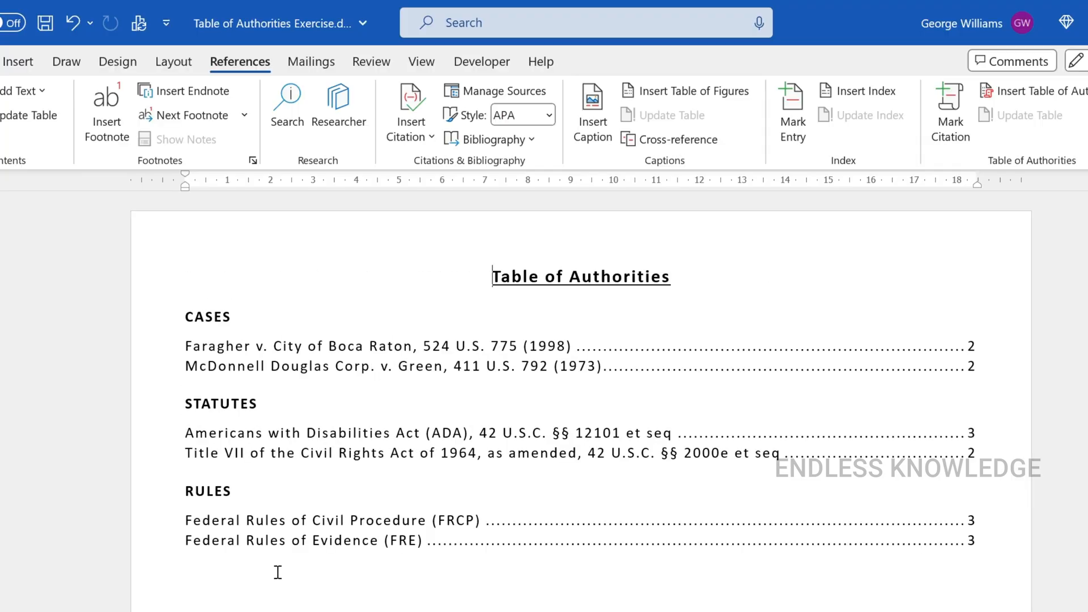
left_click(154, 547)
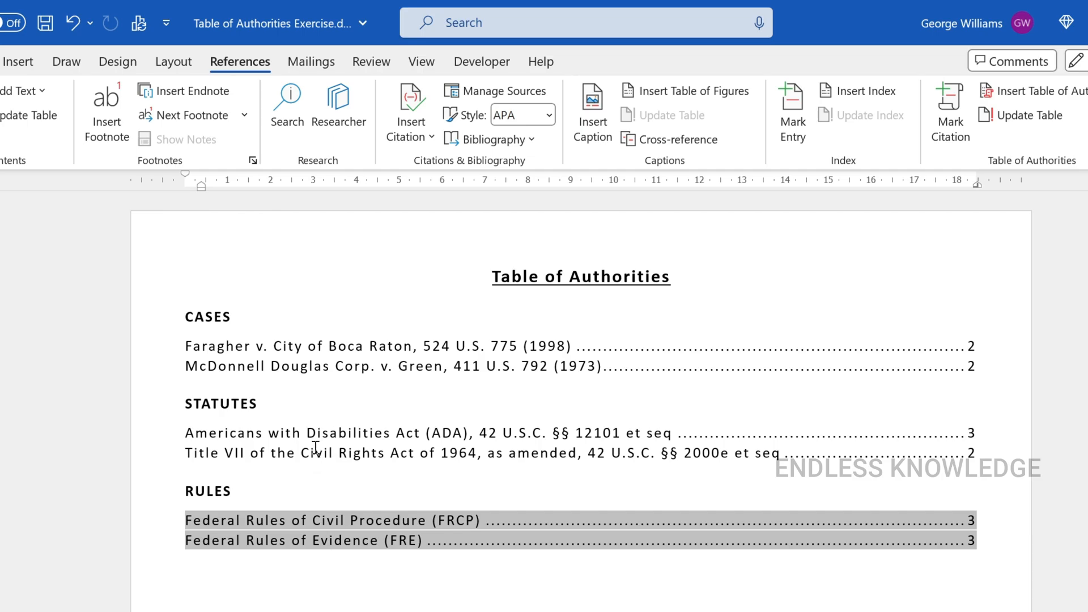
left_click(304, 570)
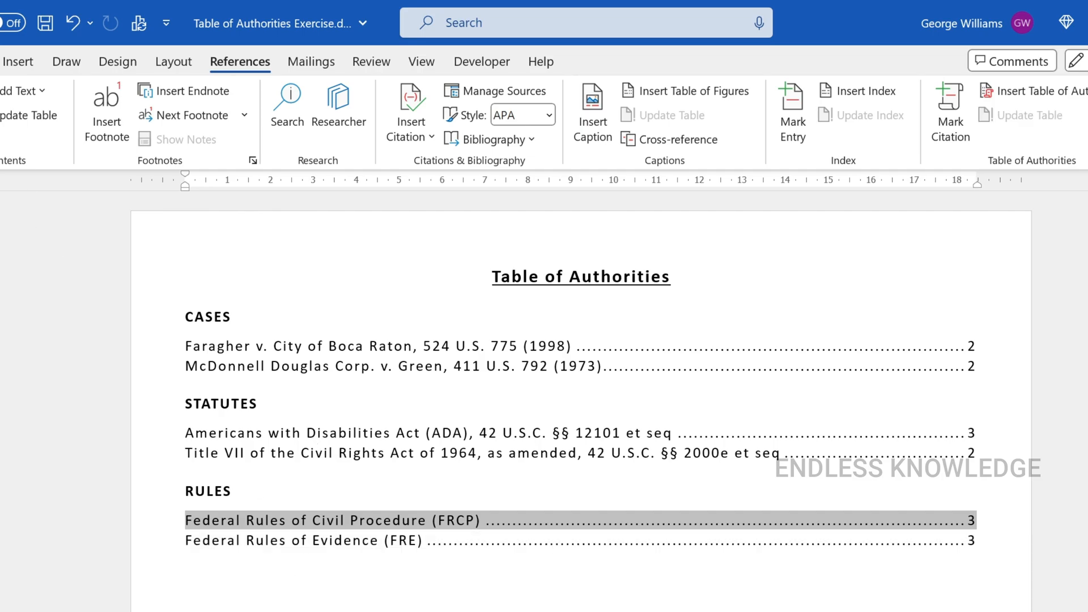
Show the formatting marks, change the category number in the Federal Rules of Evidence (FRE) citation field under Key Rules to 2, and hide the marks
left_click(0, 61)
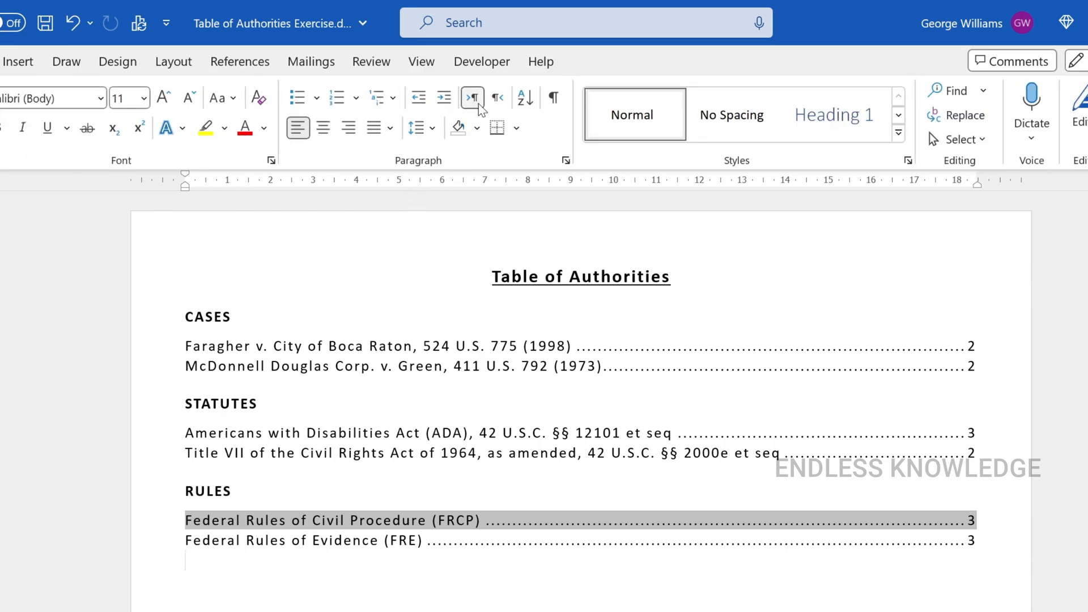
left_click(552, 99)
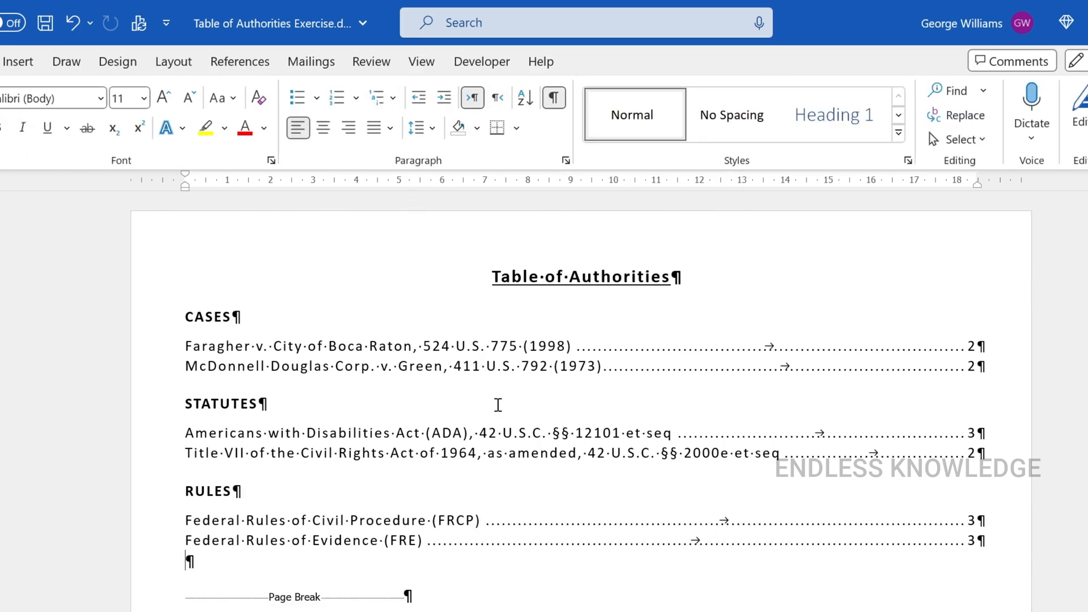
scroll(490, 421, "down", 5)
scroll(490, 421, "down", 15)
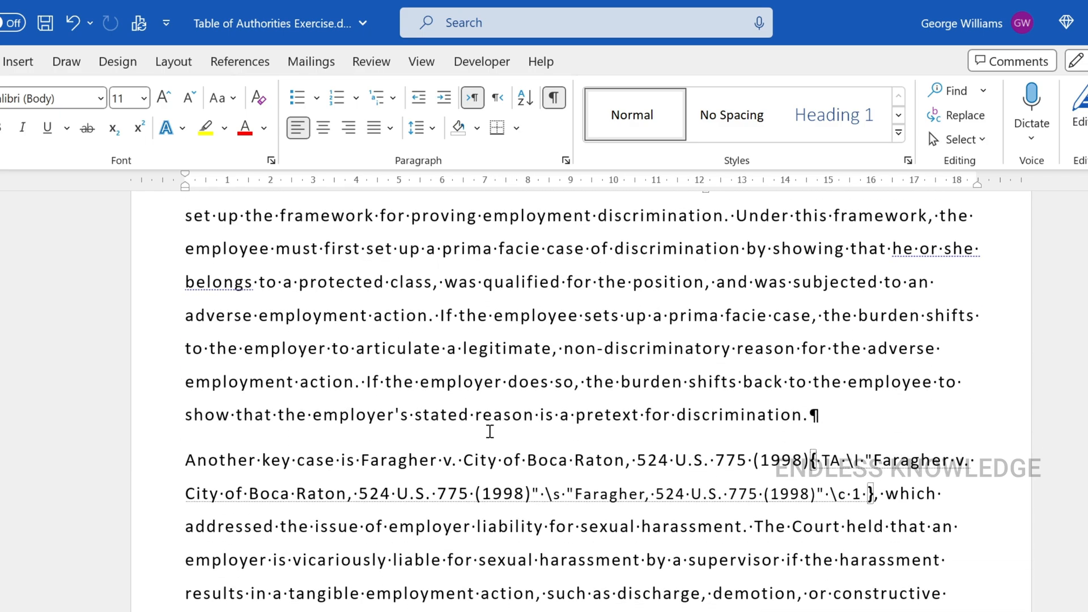
scroll(490, 431, "down", 10)
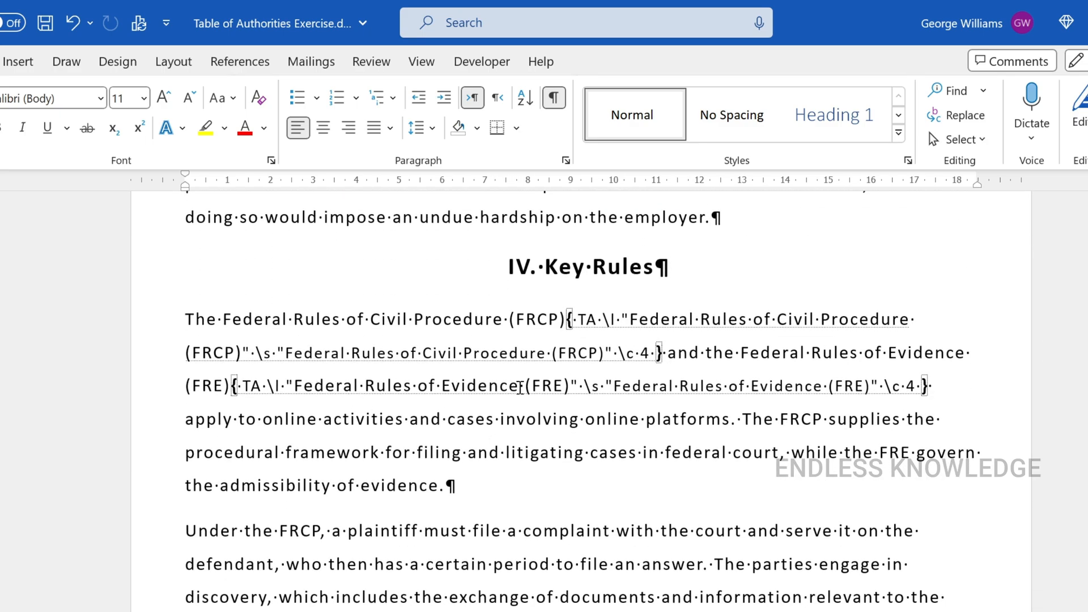
left_click(907, 391)
key("Delete")
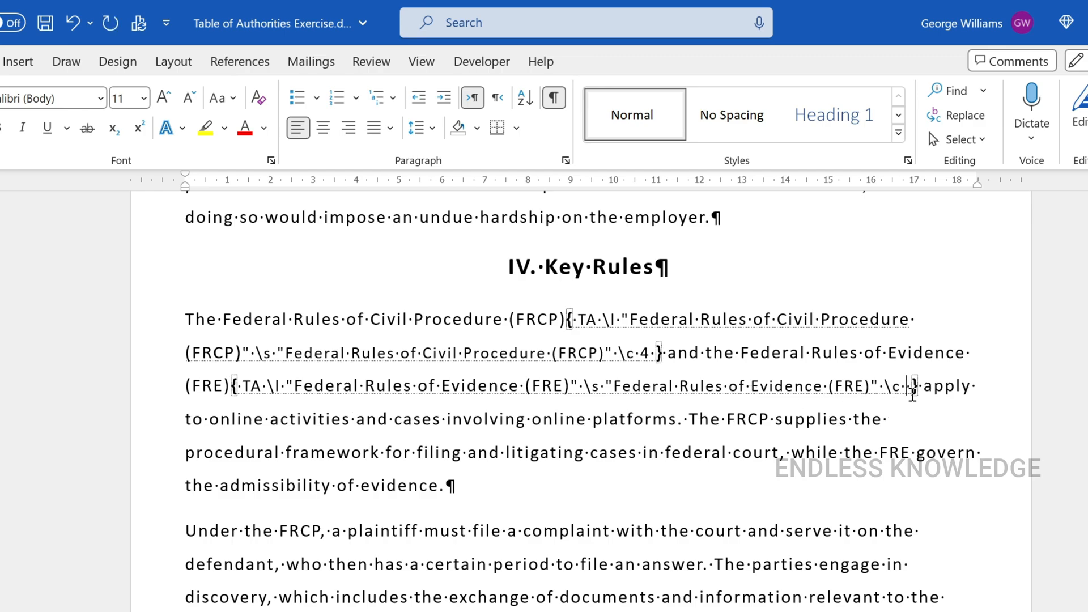
type("2")
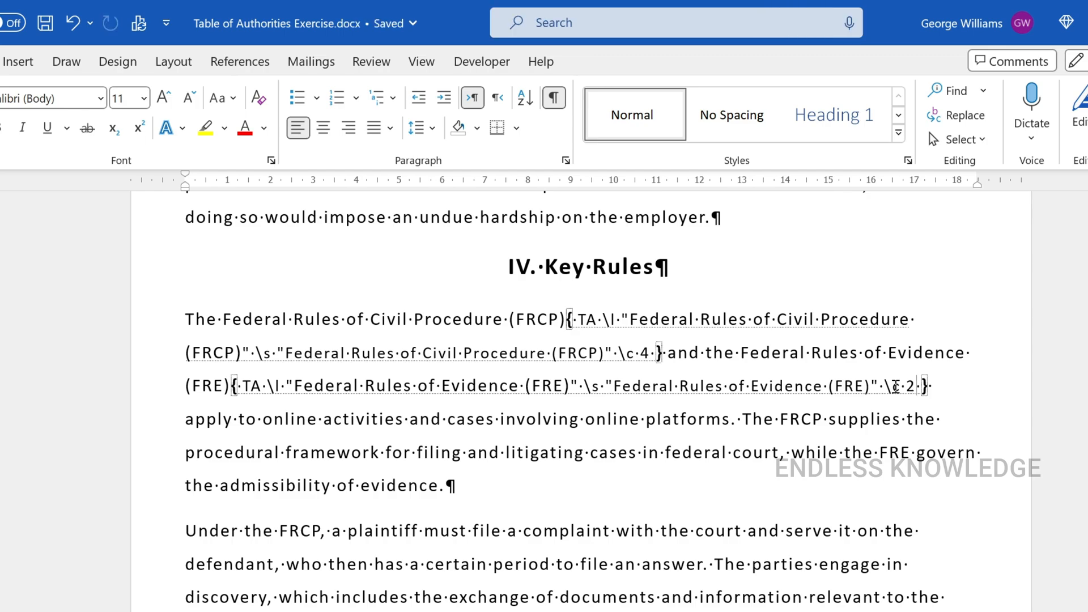
left_click(564, 106)
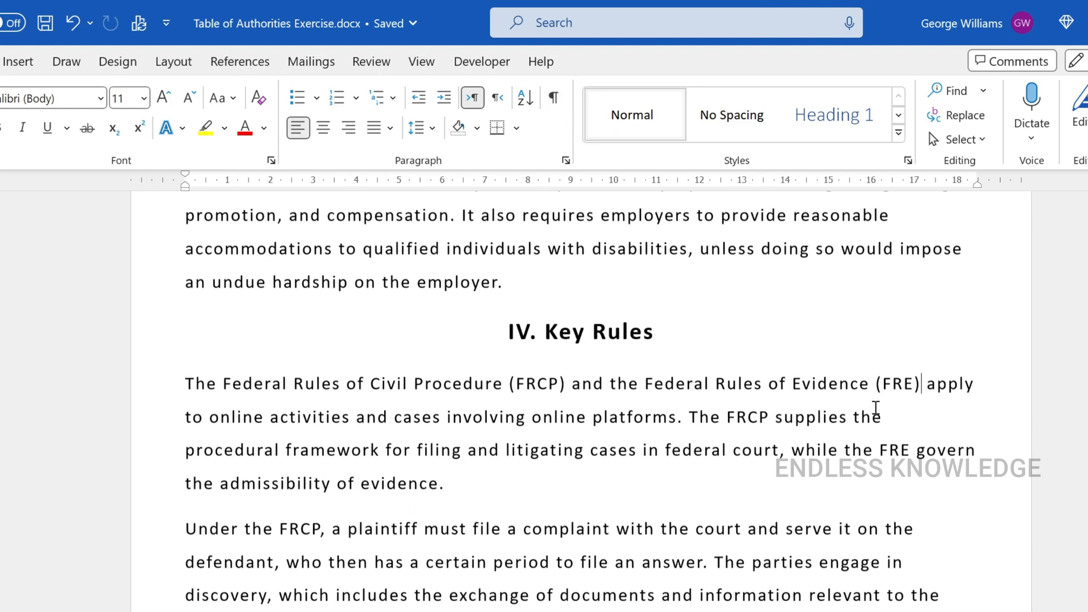
Update the Rules and Statutes fields of the table of authorities
scroll(581, 396, "up", 20)
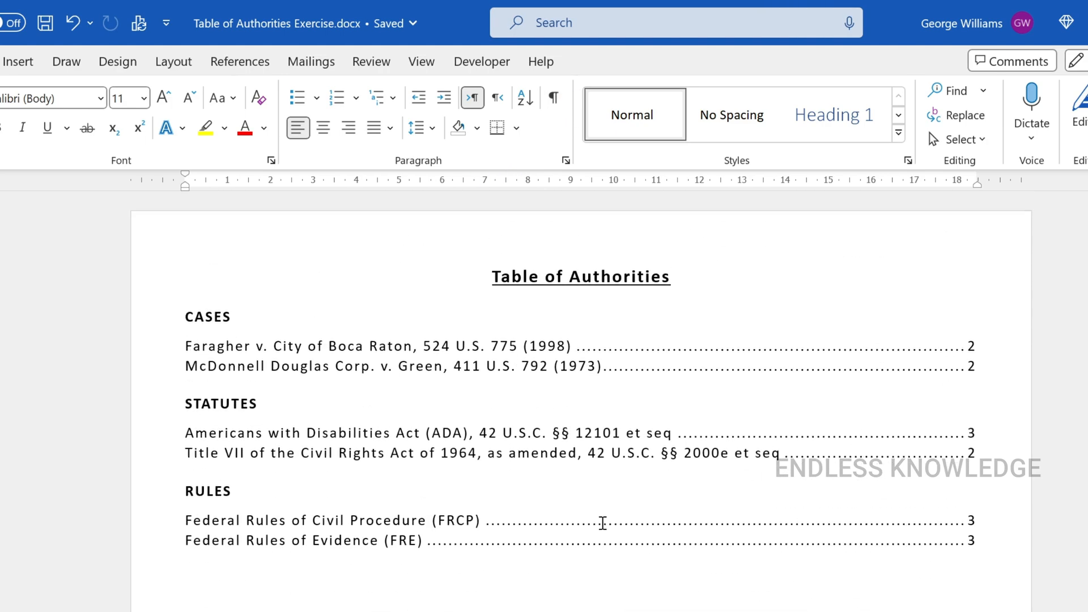
right_click(341, 527)
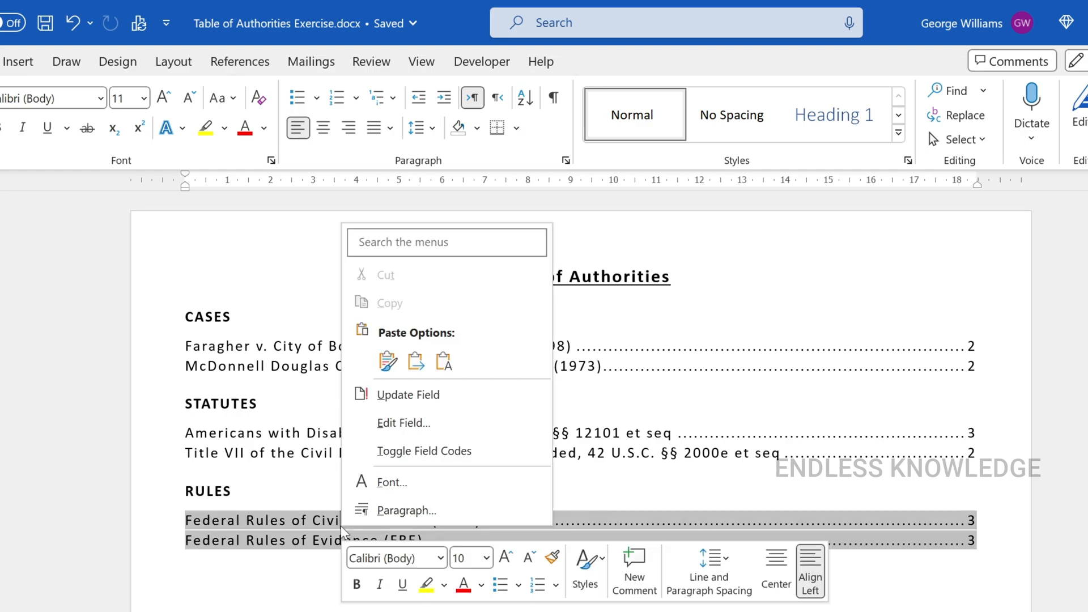
left_click(418, 394)
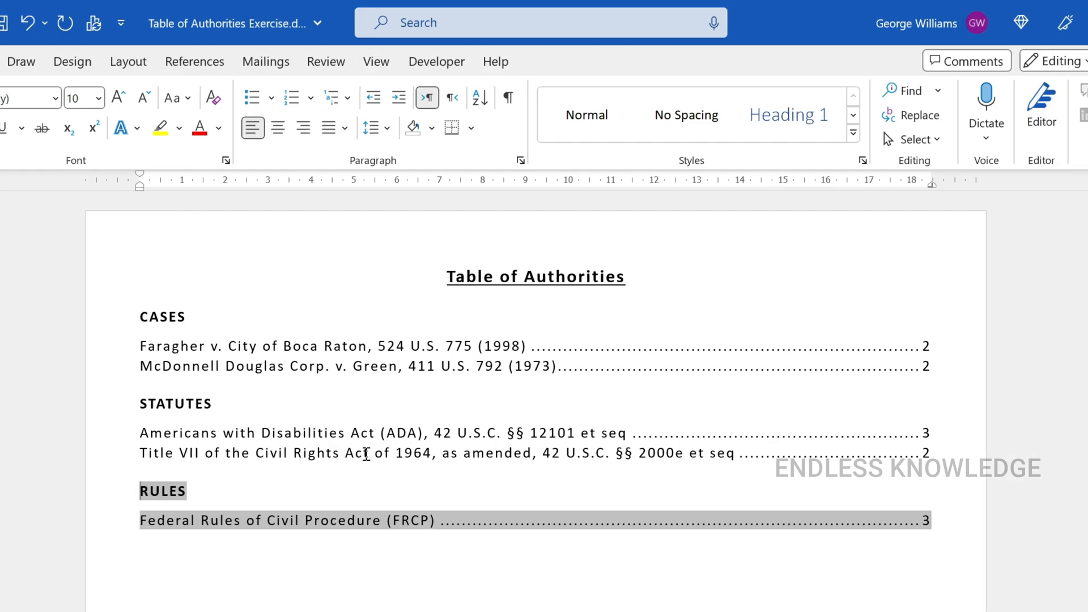
left_click(412, 453)
right_click(366, 452)
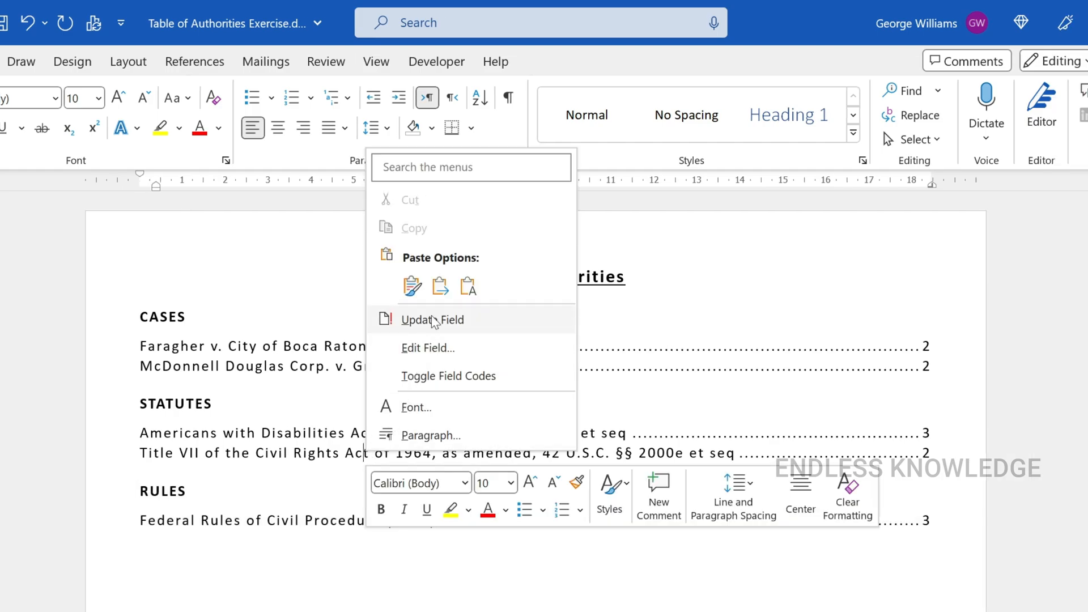
left_click(413, 319)
left_click(264, 453)
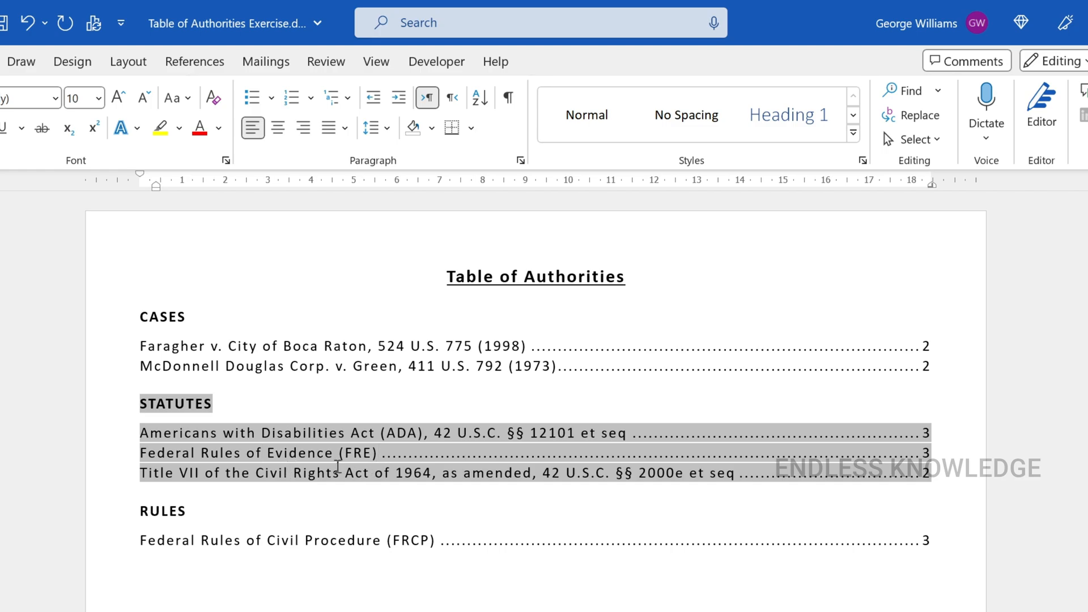
left_click(296, 497)
left_click(222, 607)
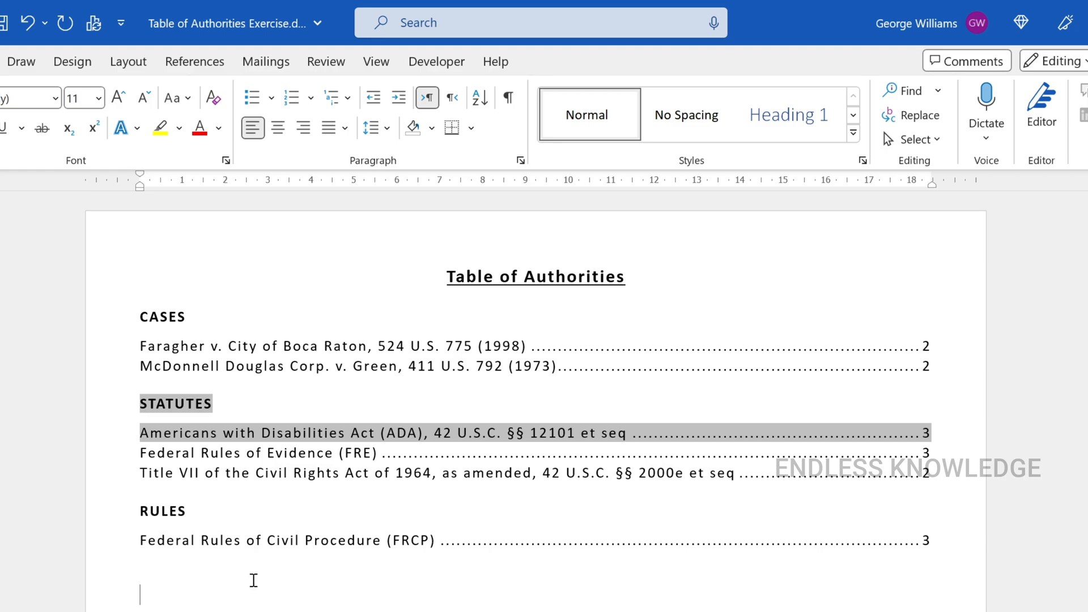
left_click(194, 61)
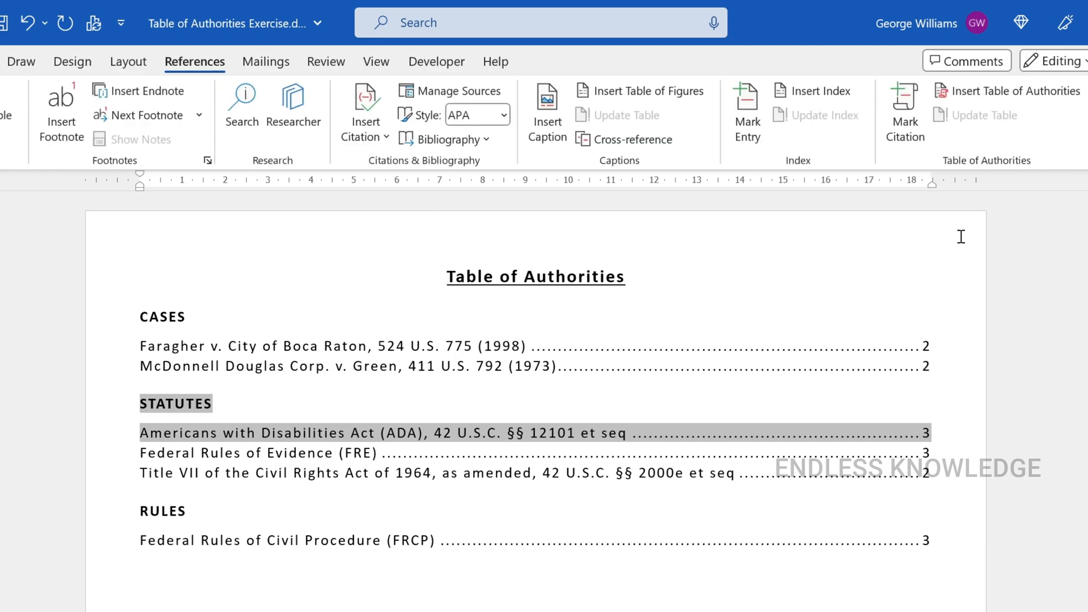
left_click(580, 403)
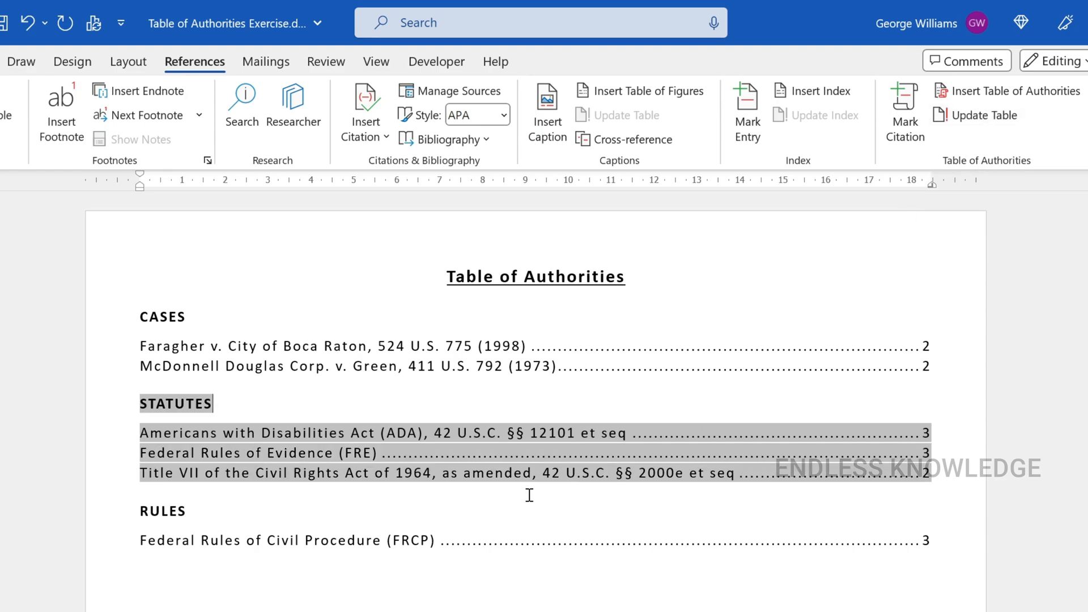
left_click(490, 510)
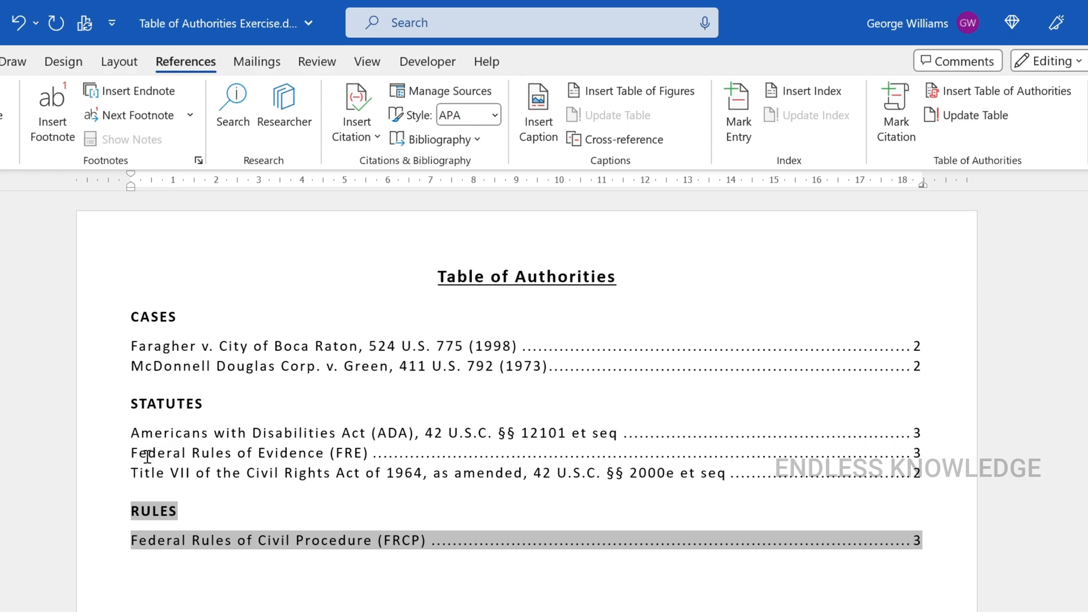